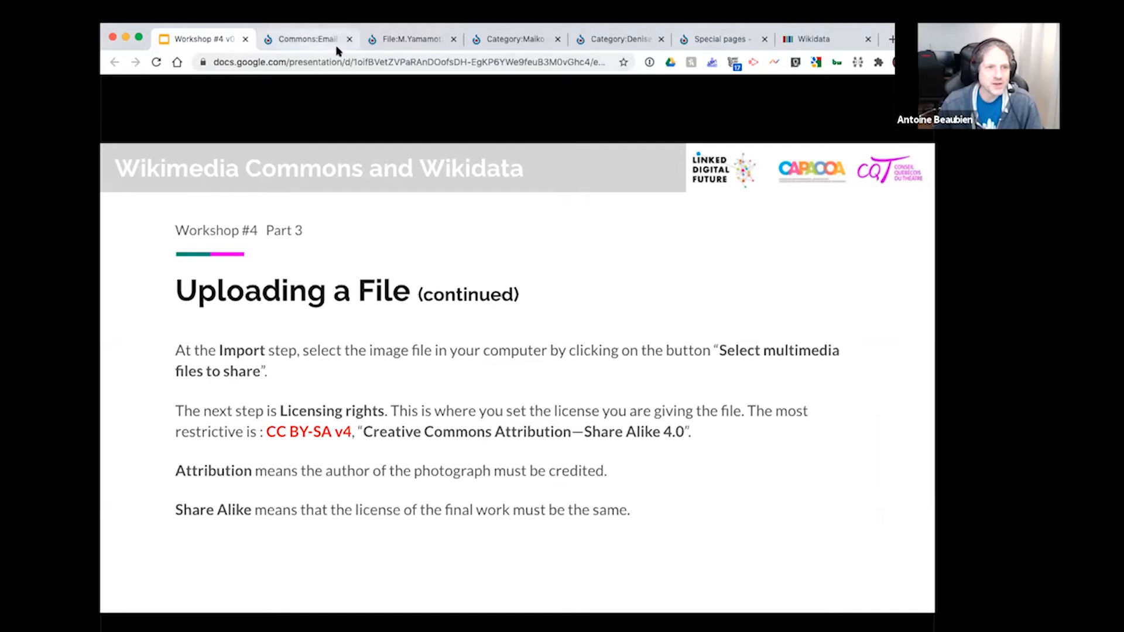
Step: Switch to the Wikimedia Commons page and open the Upload Wizard
click(309, 41)
scroll(199, 180, up, 10)
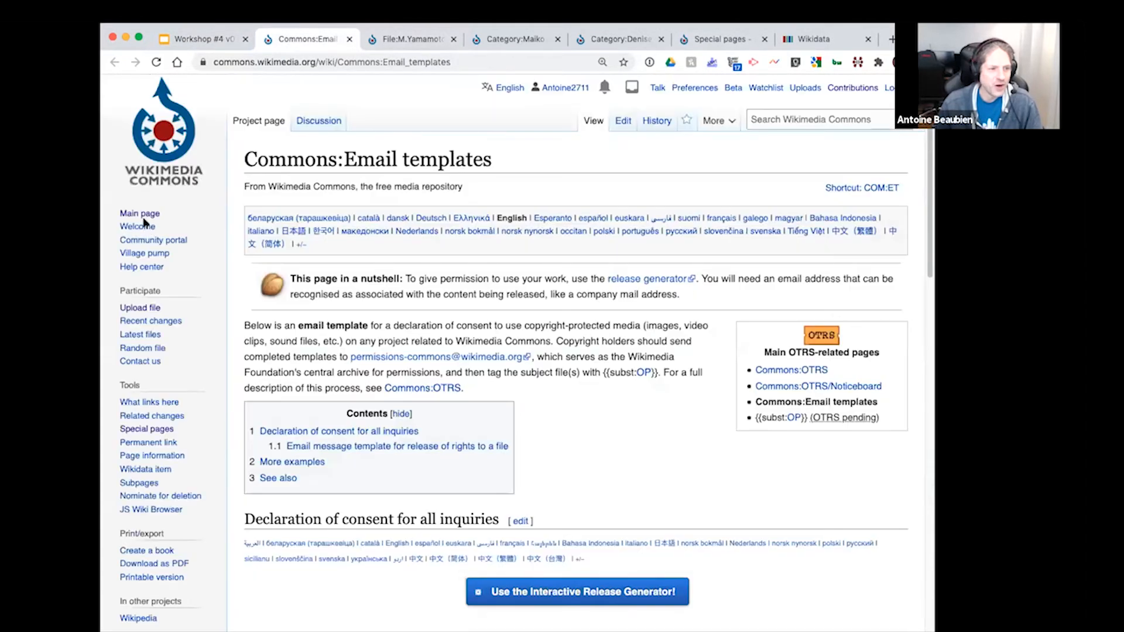
click(136, 306)
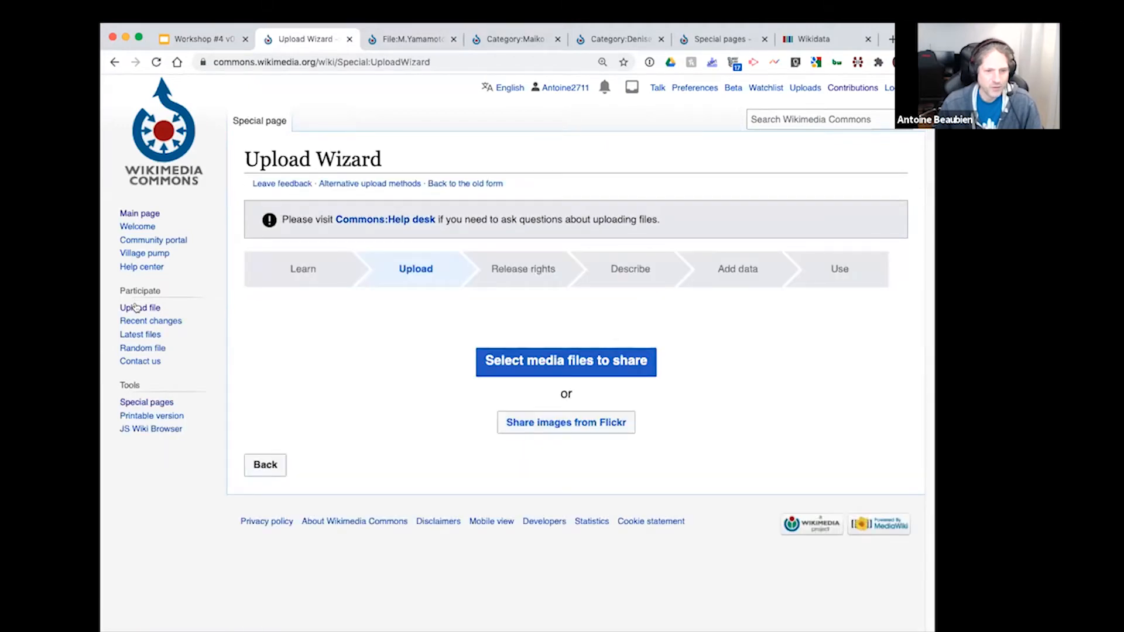
Step: Upload the MINE Theatre Replacement JPEG photo from the computer and continue to the Release rights stage
click(590, 362)
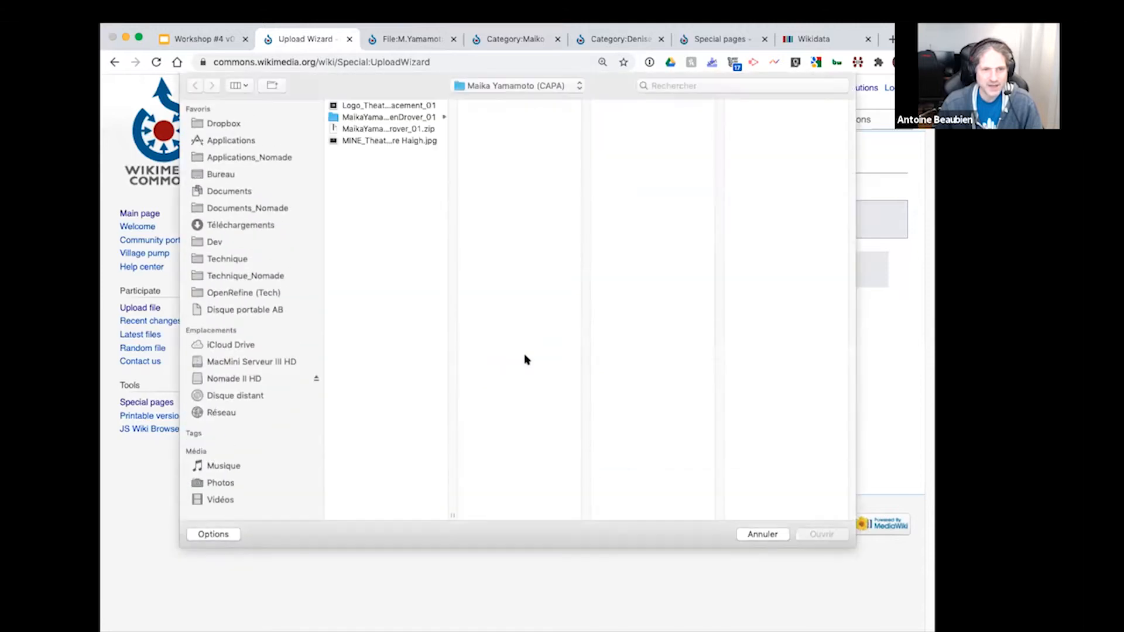
drag(453, 515, 527, 511)
click(388, 142)
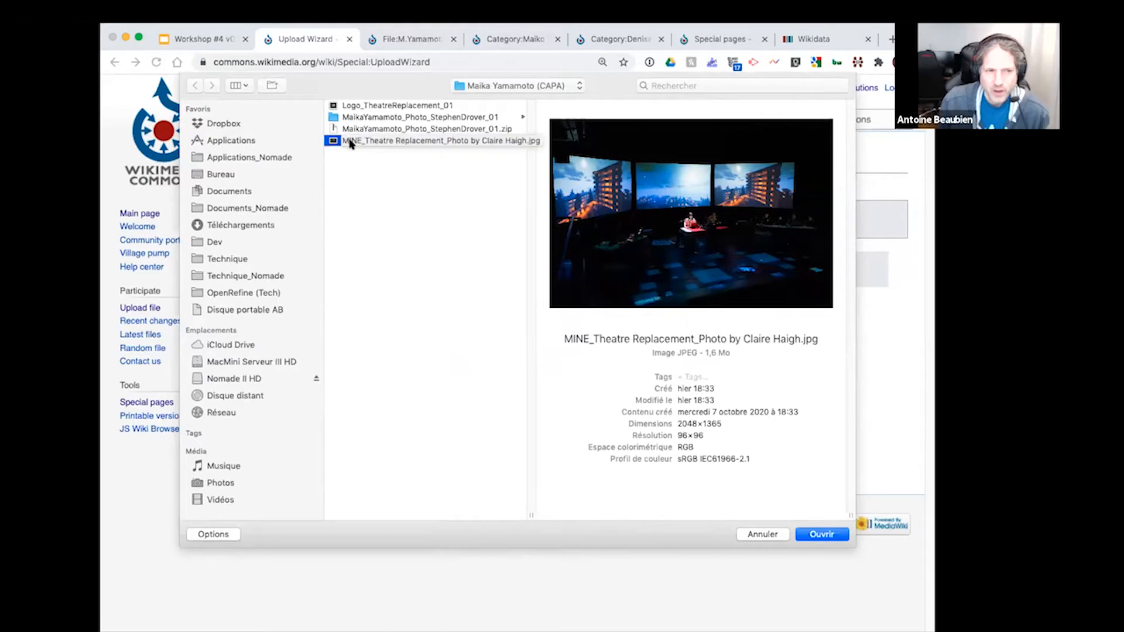
click(366, 129)
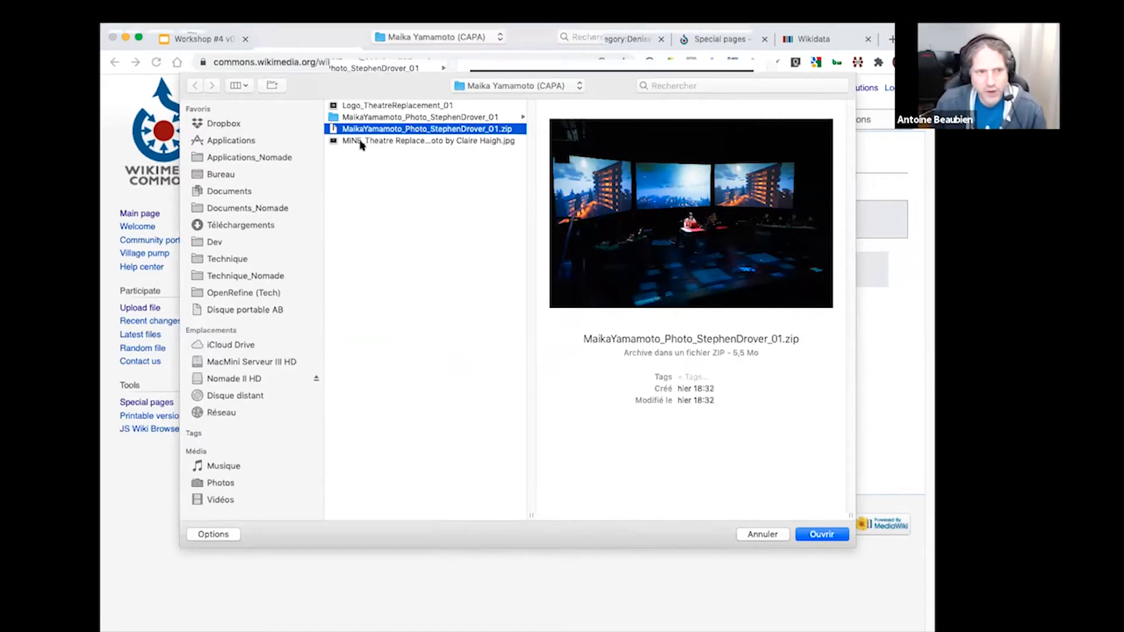
click(347, 142)
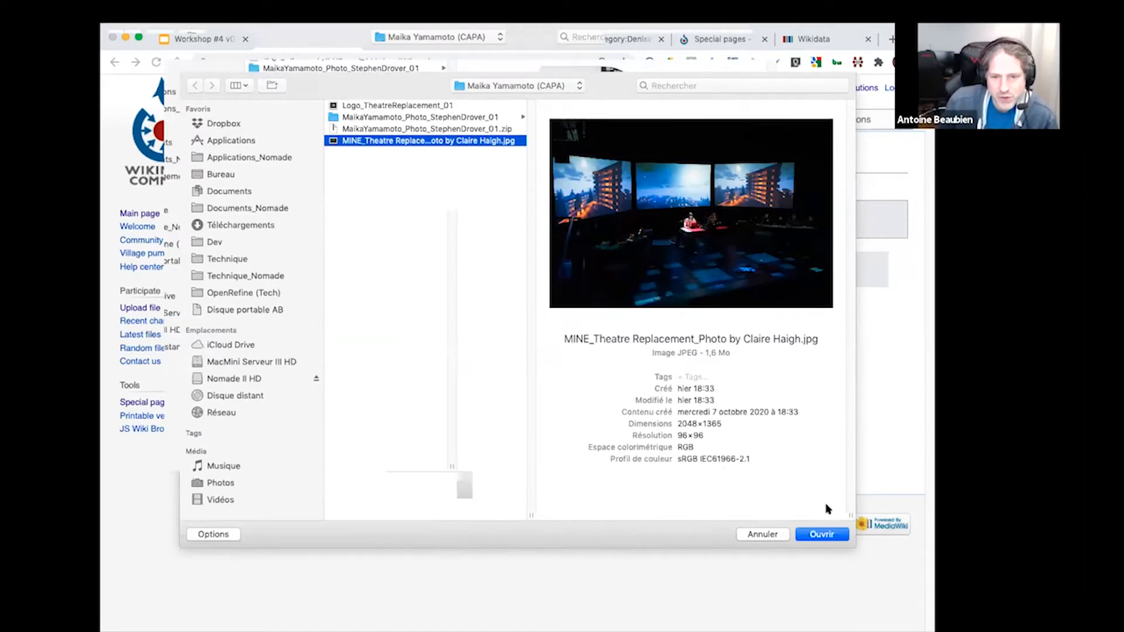
click(823, 535)
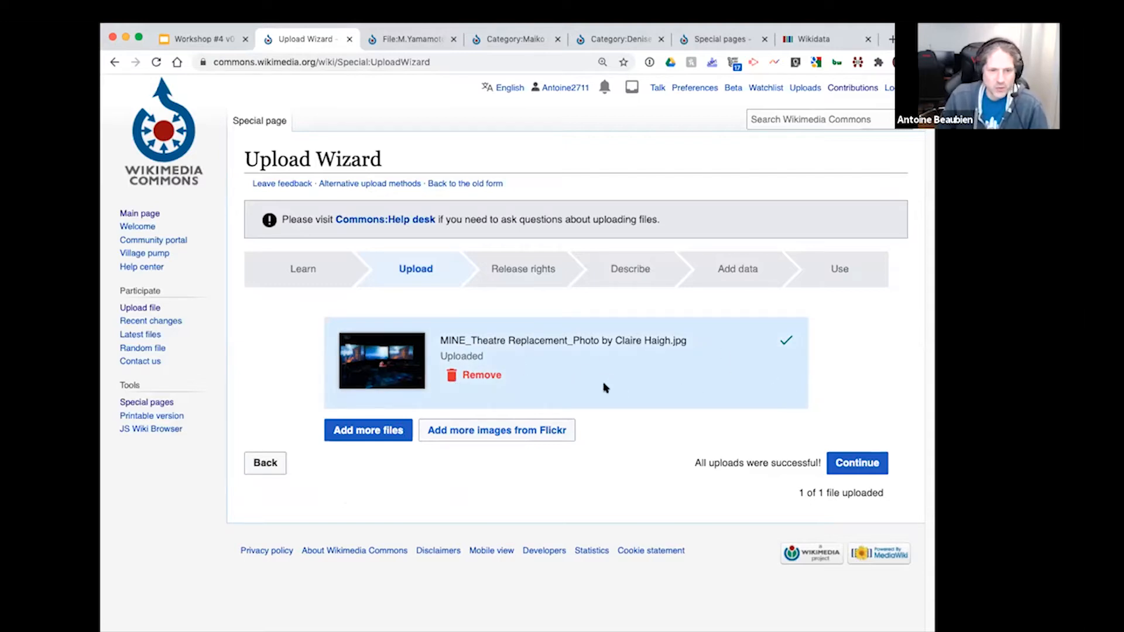
click(867, 463)
Step: Declare that the file is not your own work and enter the photographer's full name as the author
click(280, 432)
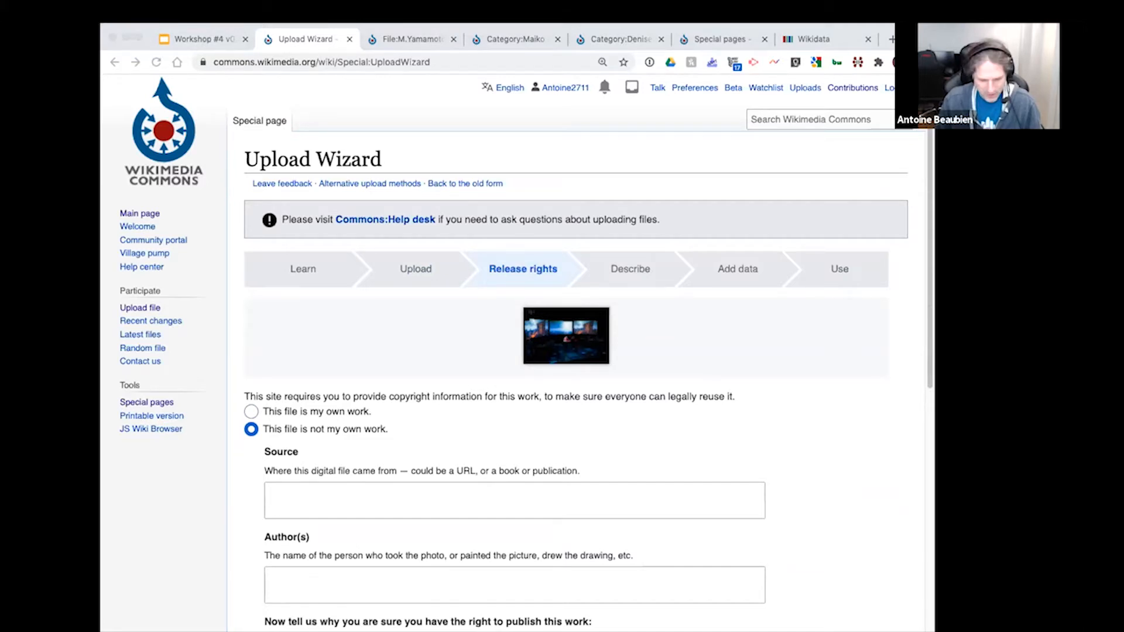
click(369, 503)
click(346, 586)
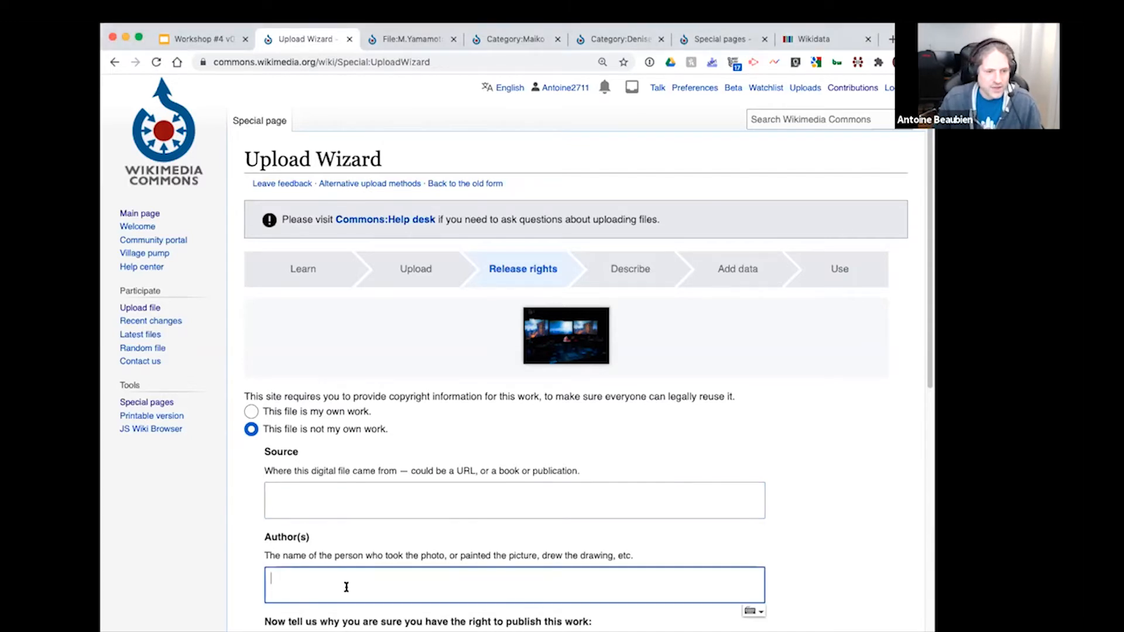
text(Claire Haigh)
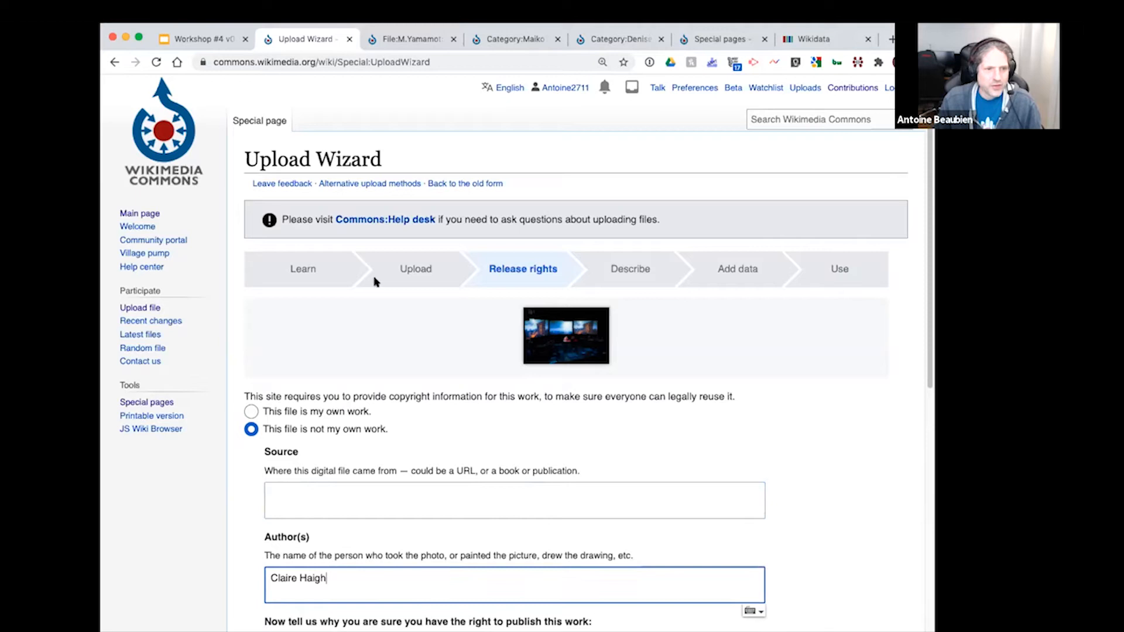
Step: Paste the photo provider's name as the source and separate the first and last names with a space
click(854, 50)
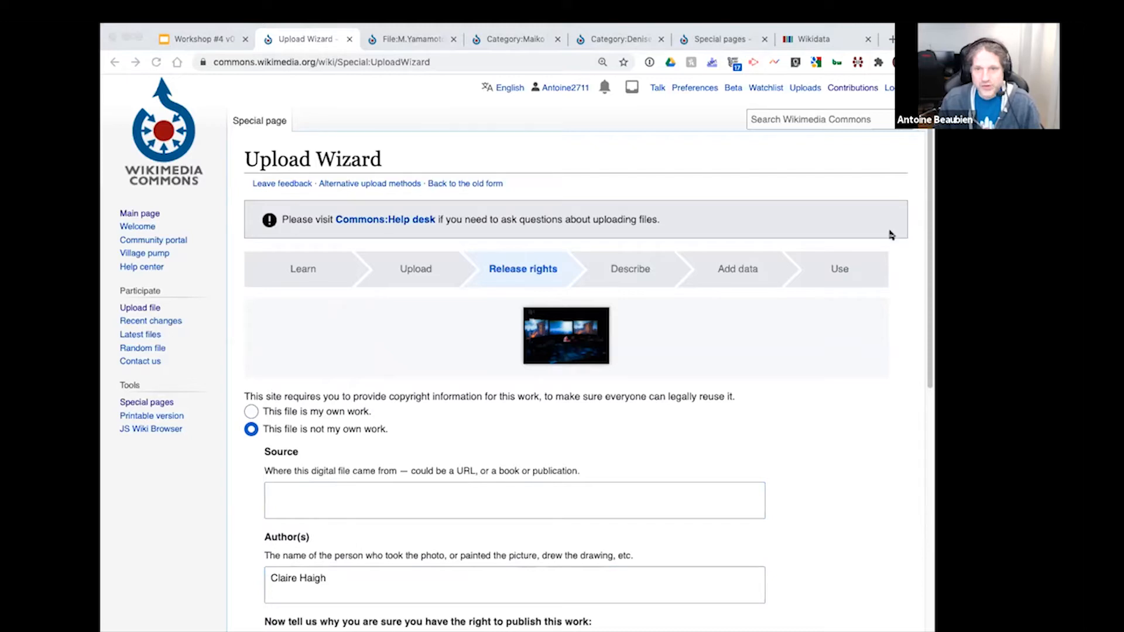
click(872, 384)
click(446, 498)
text(MaikoYamamoto)
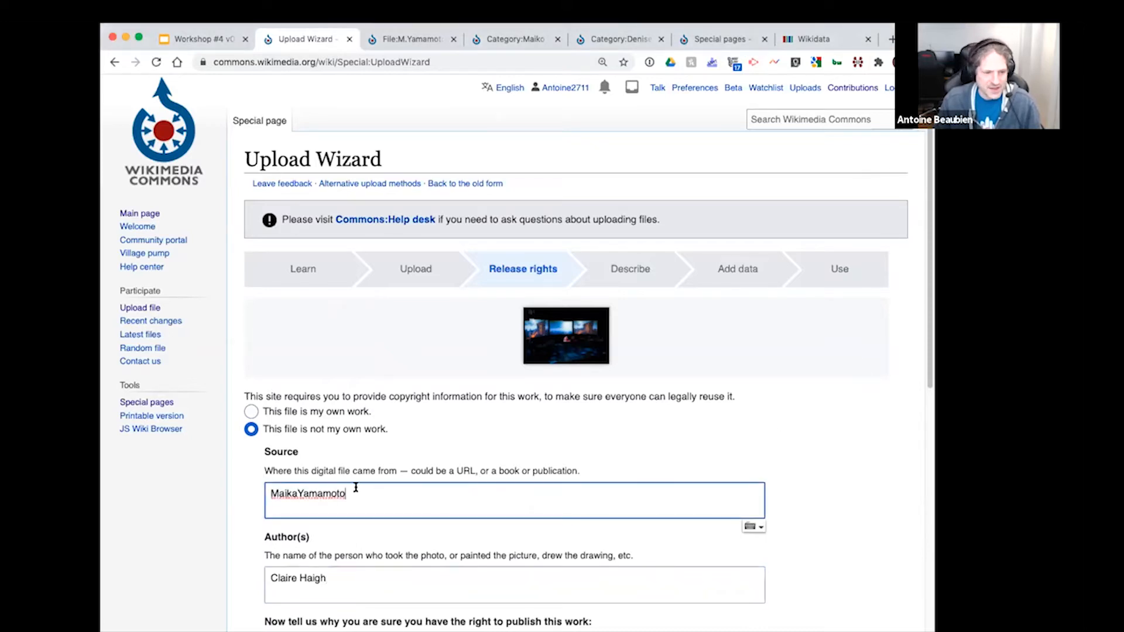
click(297, 494)
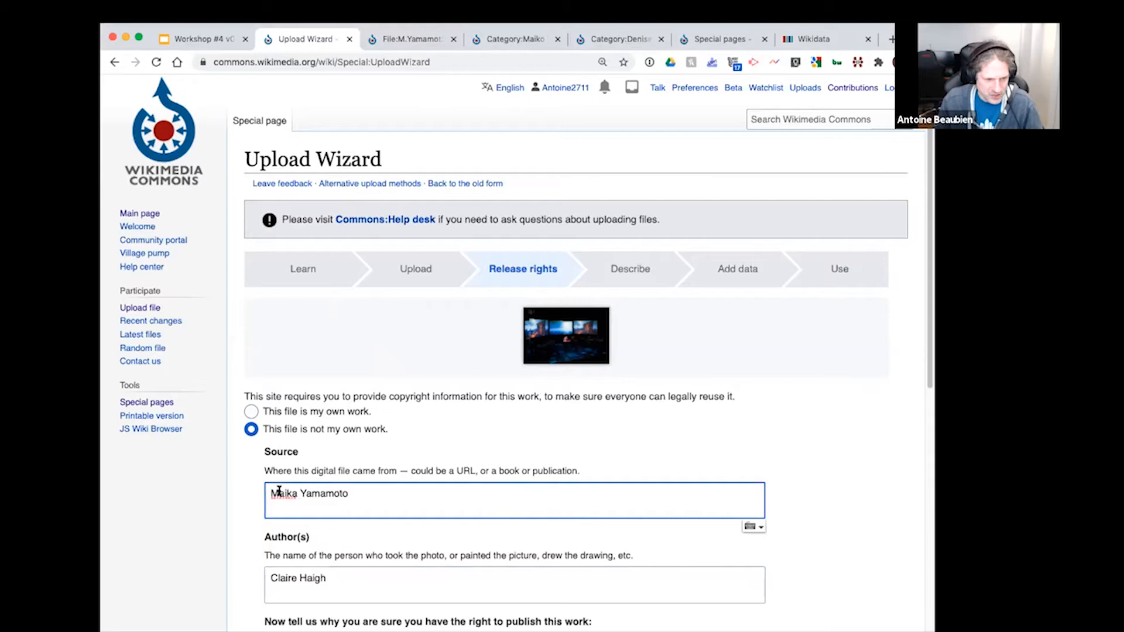
click(816, 470)
Step: Review the source and author entries and the available Creative Commons licence options
scroll(815, 470, down, 4)
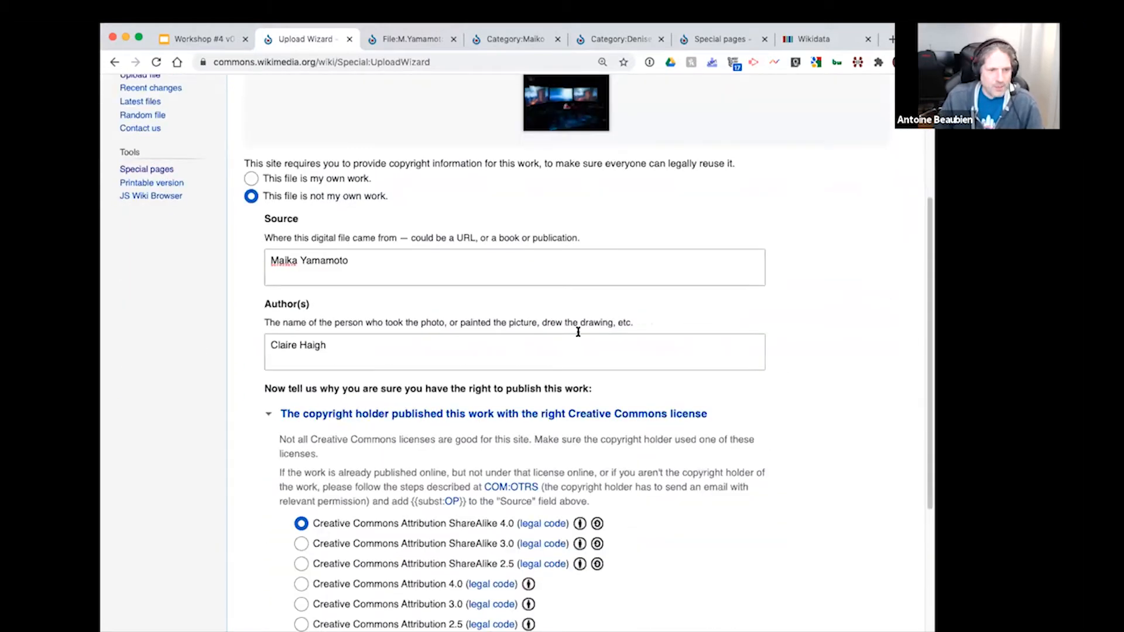
click(450, 254)
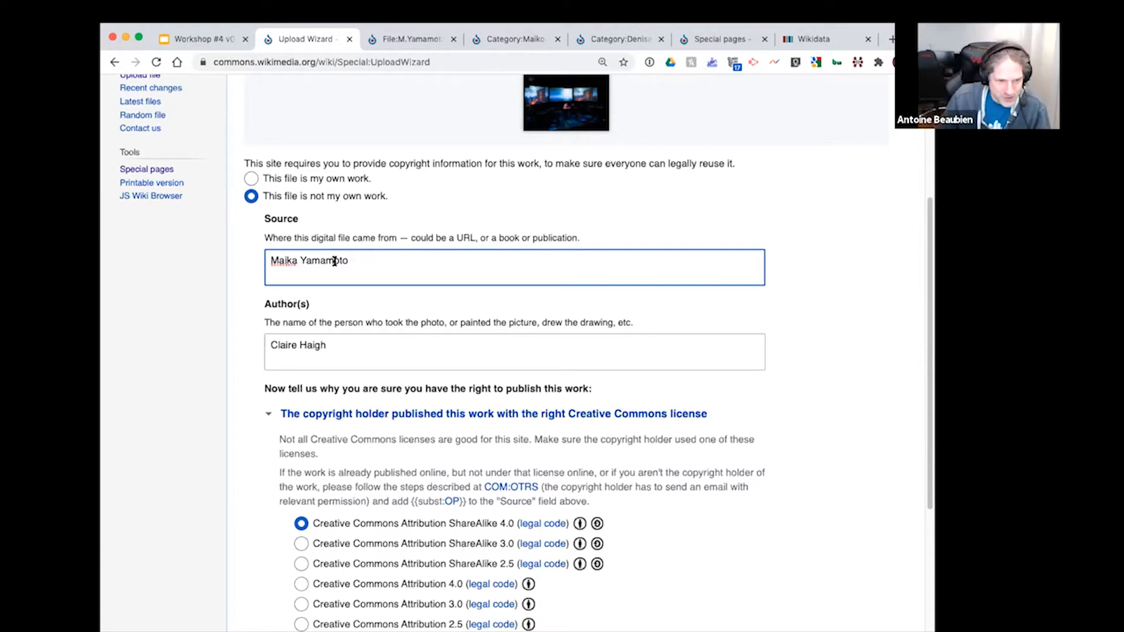
click(332, 349)
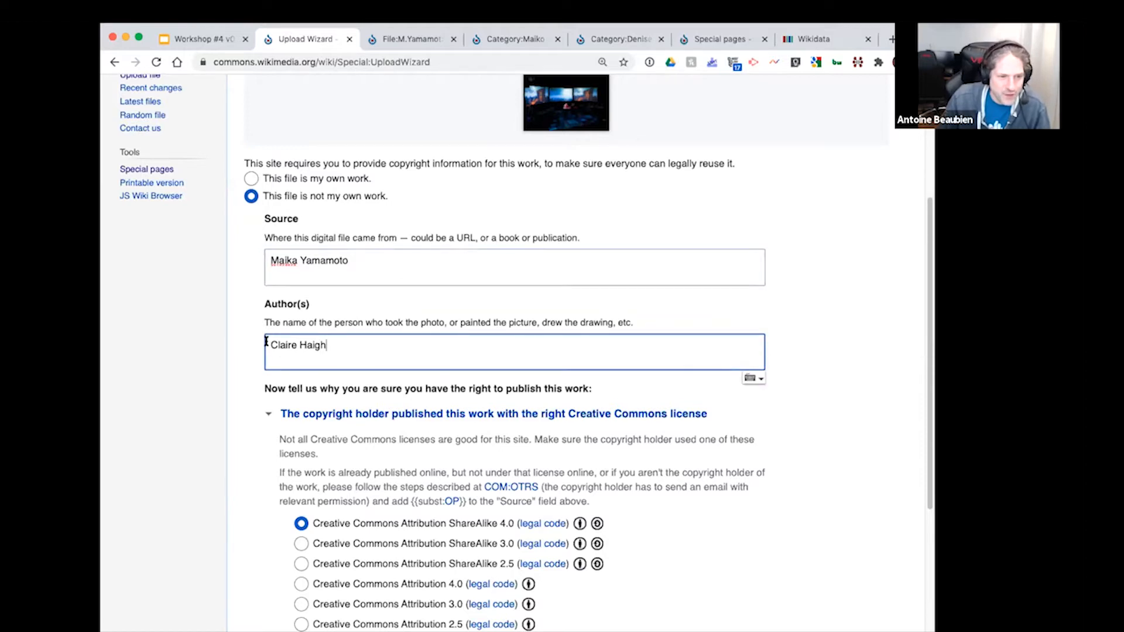
click(804, 315)
scroll(793, 397, down, 3)
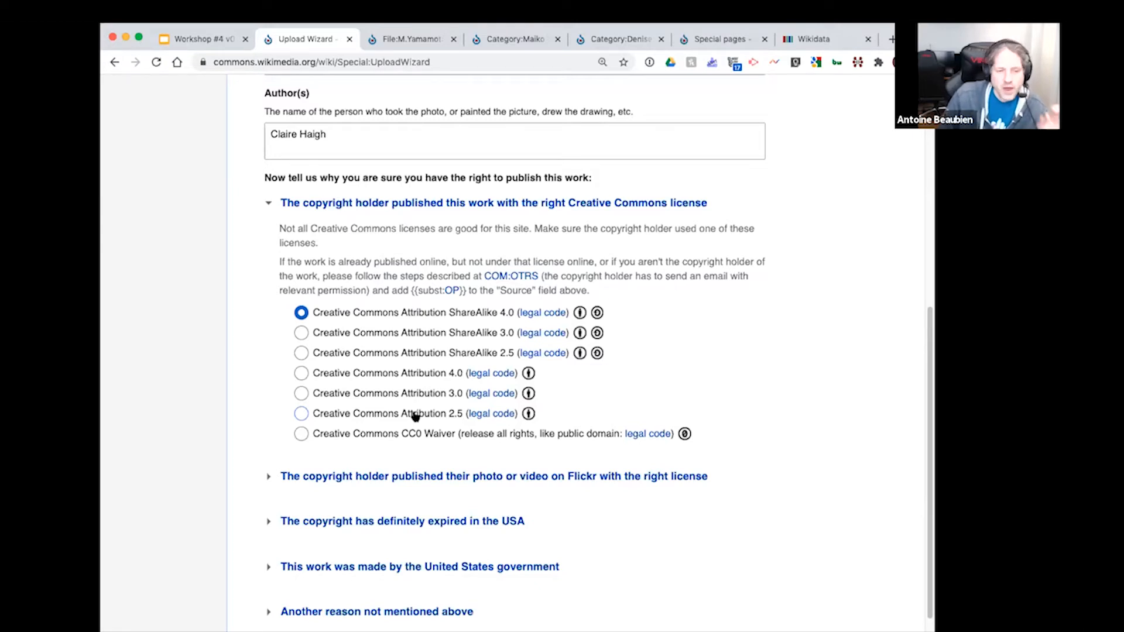
scroll(340, 175, up, 1)
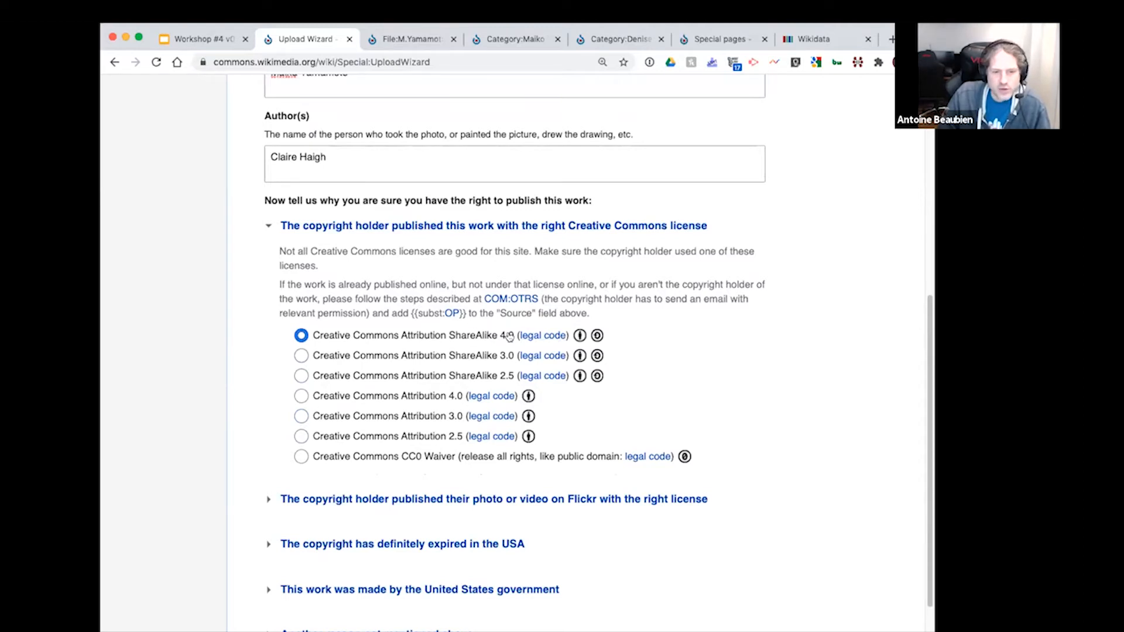
scroll(754, 479, down, 3)
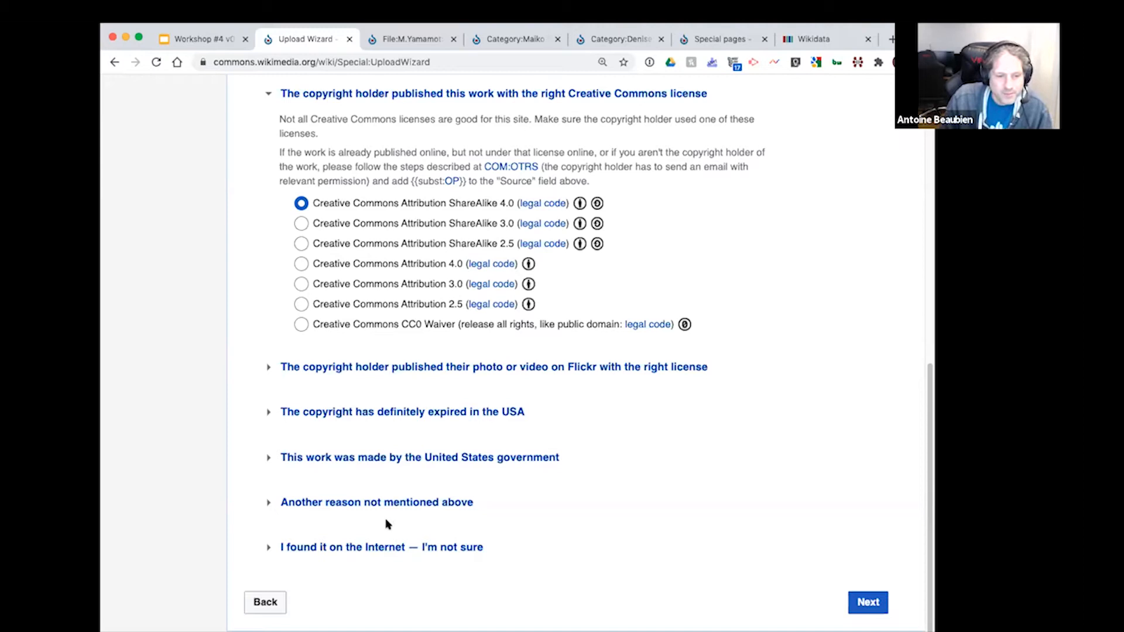
Step: Check and collapse the "Another reason not mentioned above" section, and proceed to the Describe stage with Creative Commons Attribution ShareAlike 4.0
click(292, 505)
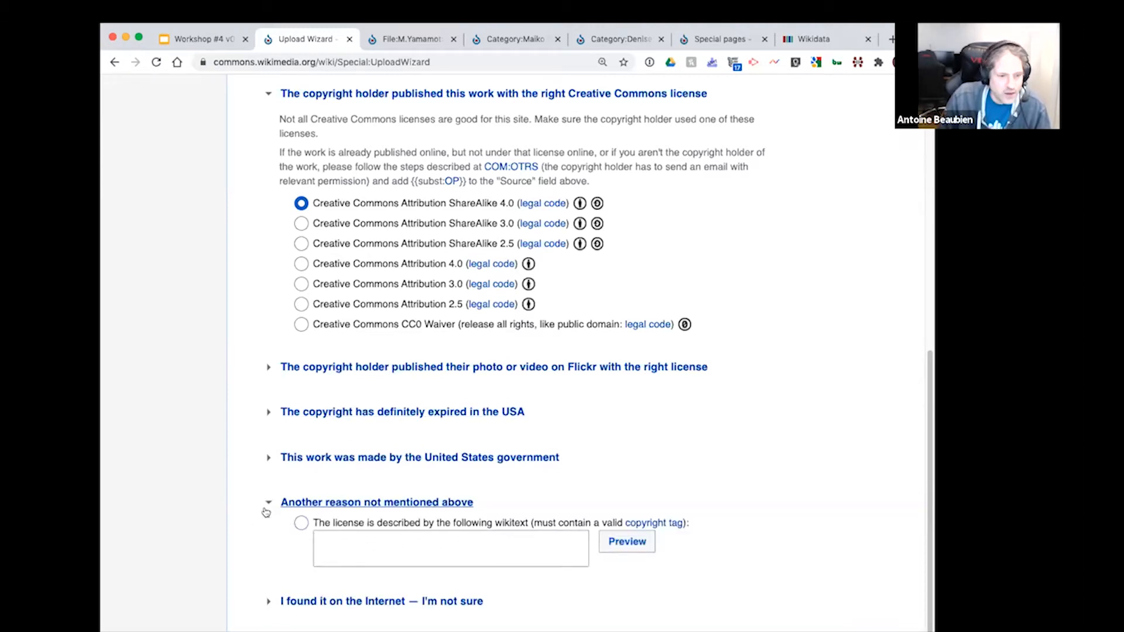
click(269, 503)
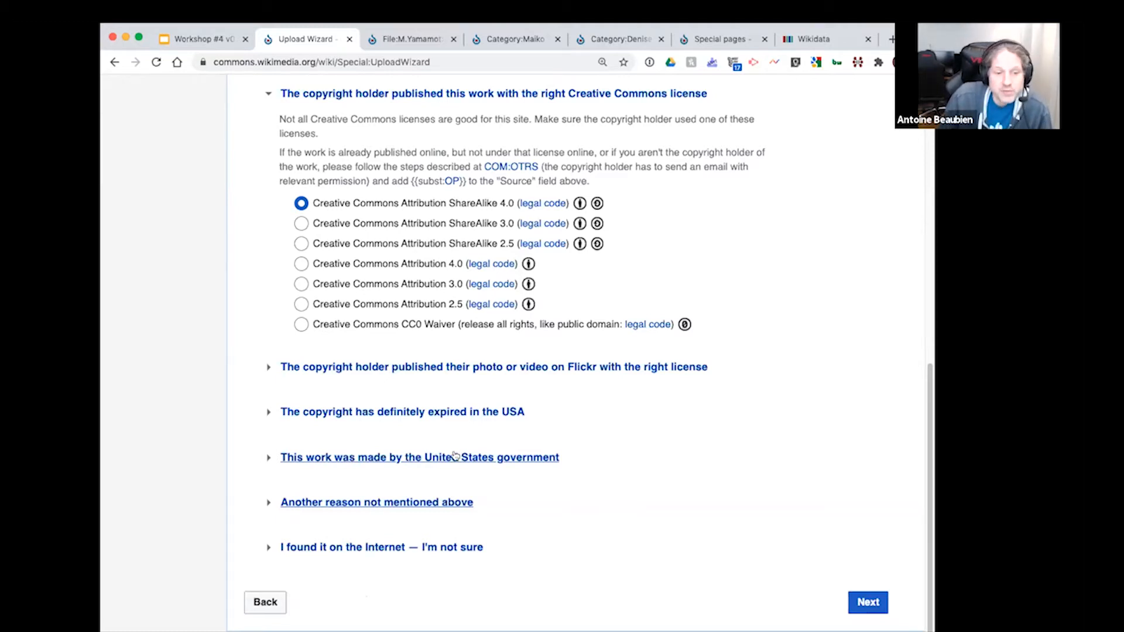
click(872, 605)
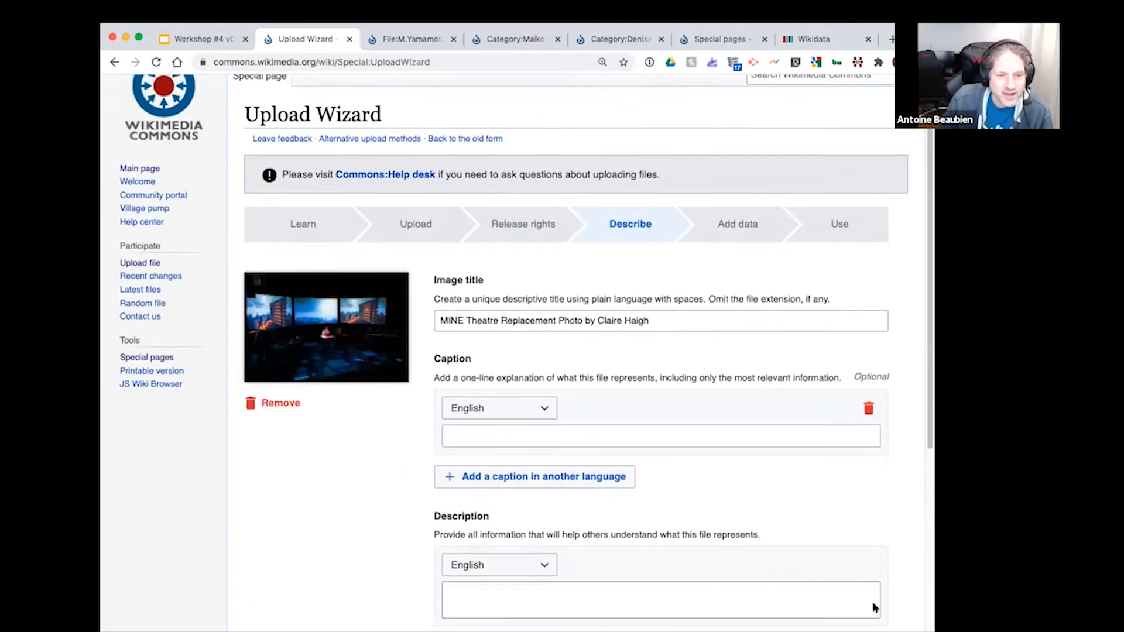
Step: Enter "MINE" as the start of the English caption
click(545, 409)
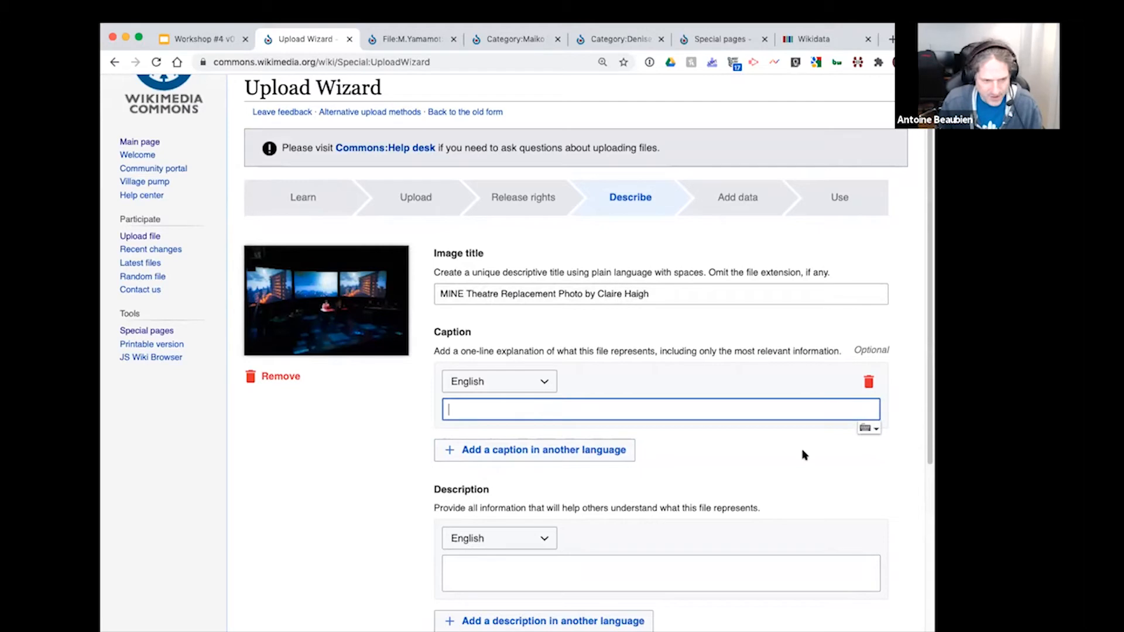
text(MINE)
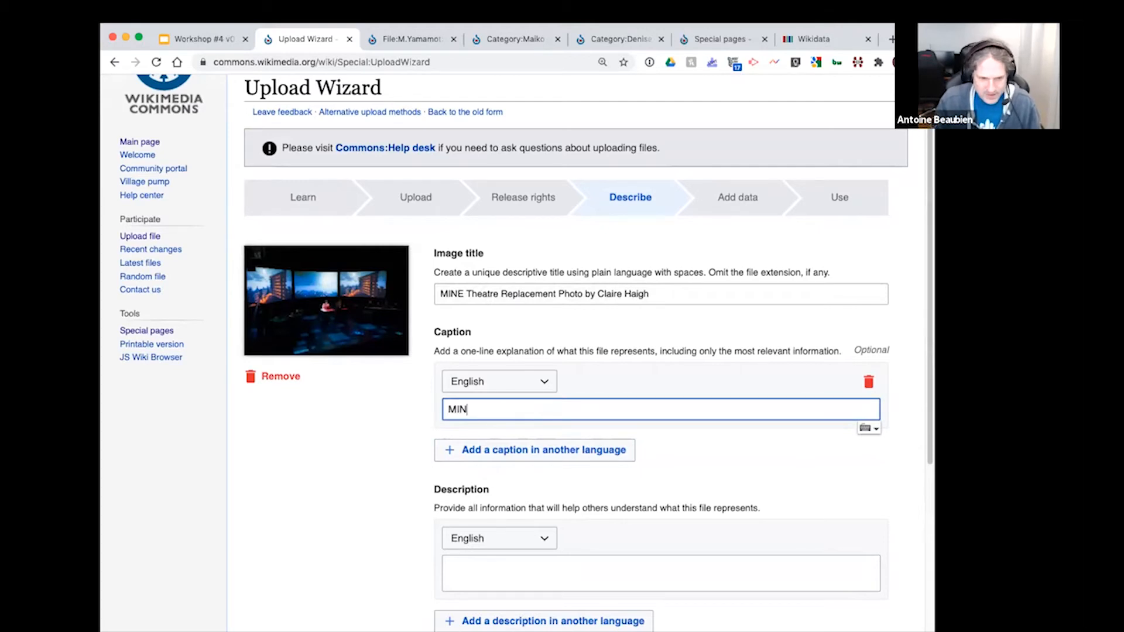
key(Left)
key(Left)
key(Left)
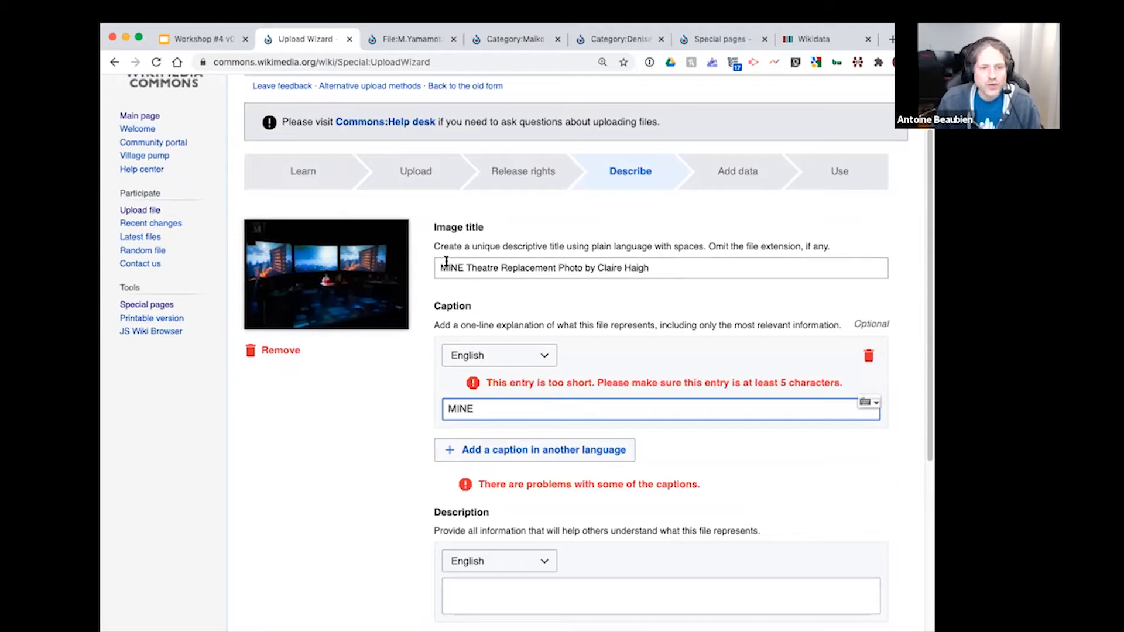
Step: Examine the parts of the image title: the play's name, the theatre company and the photographer's name
drag(445, 265, 619, 258)
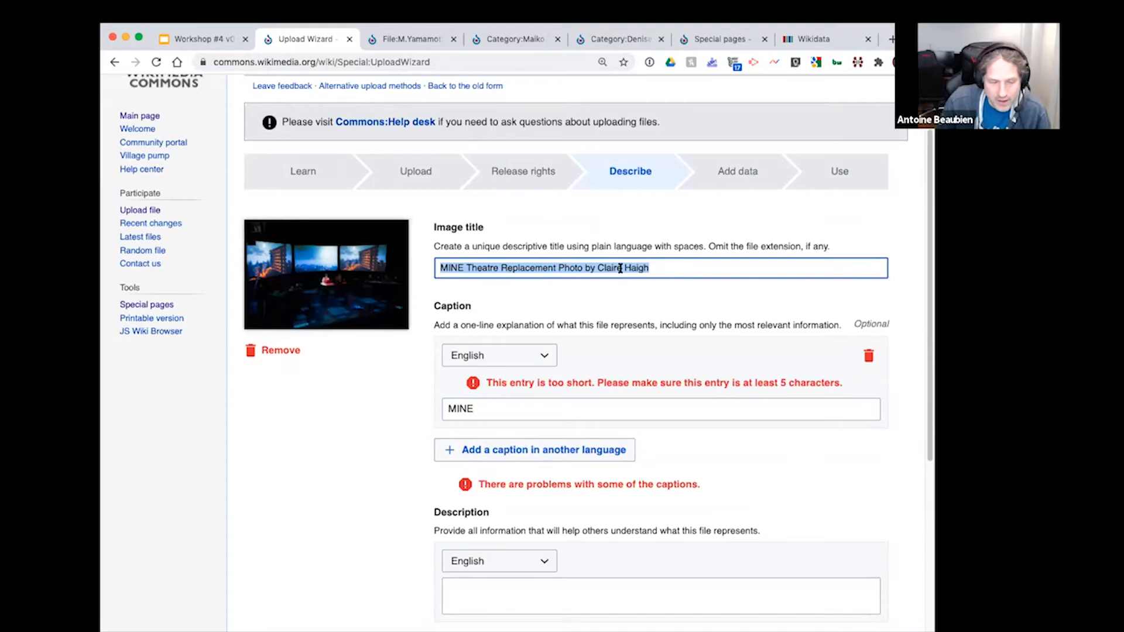
click(646, 268)
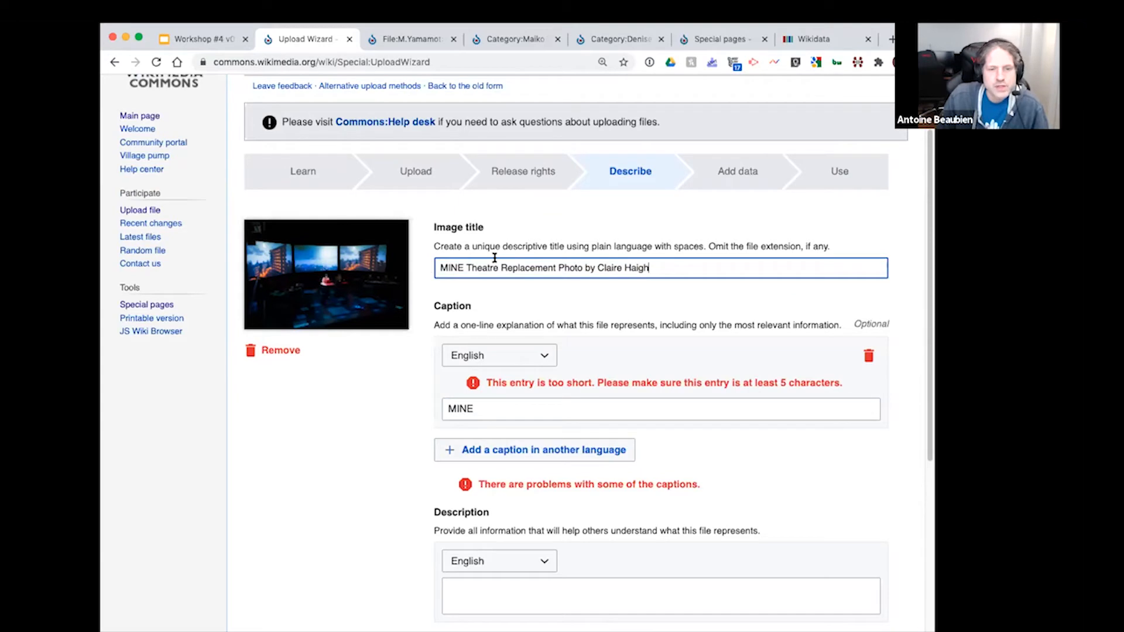
double_click(449, 267)
click(482, 263)
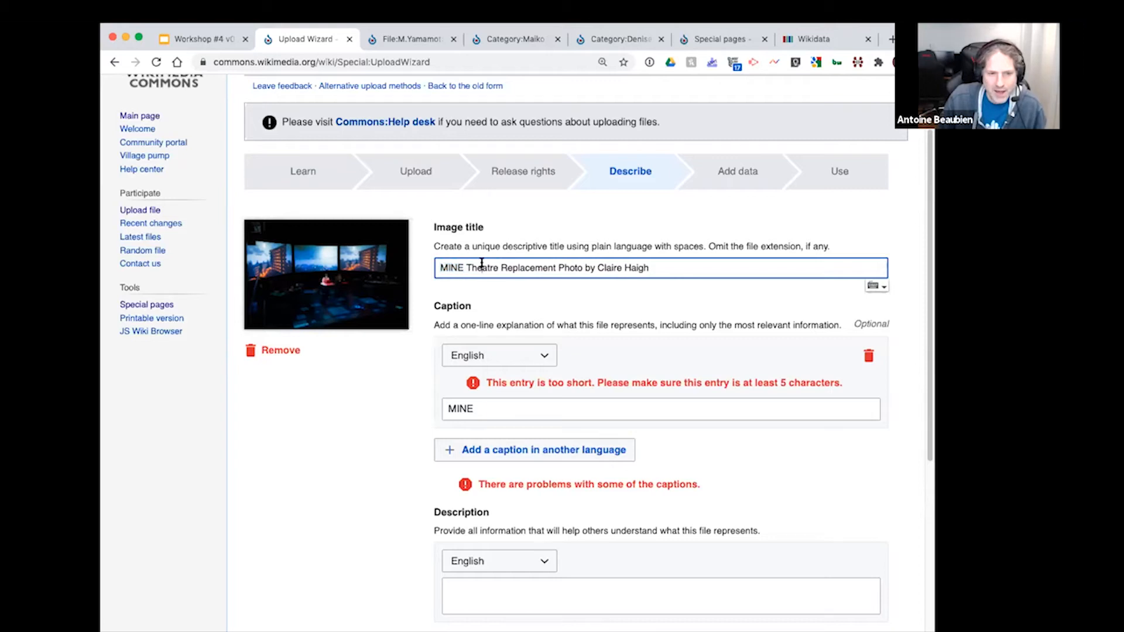
drag(482, 263, 529, 265)
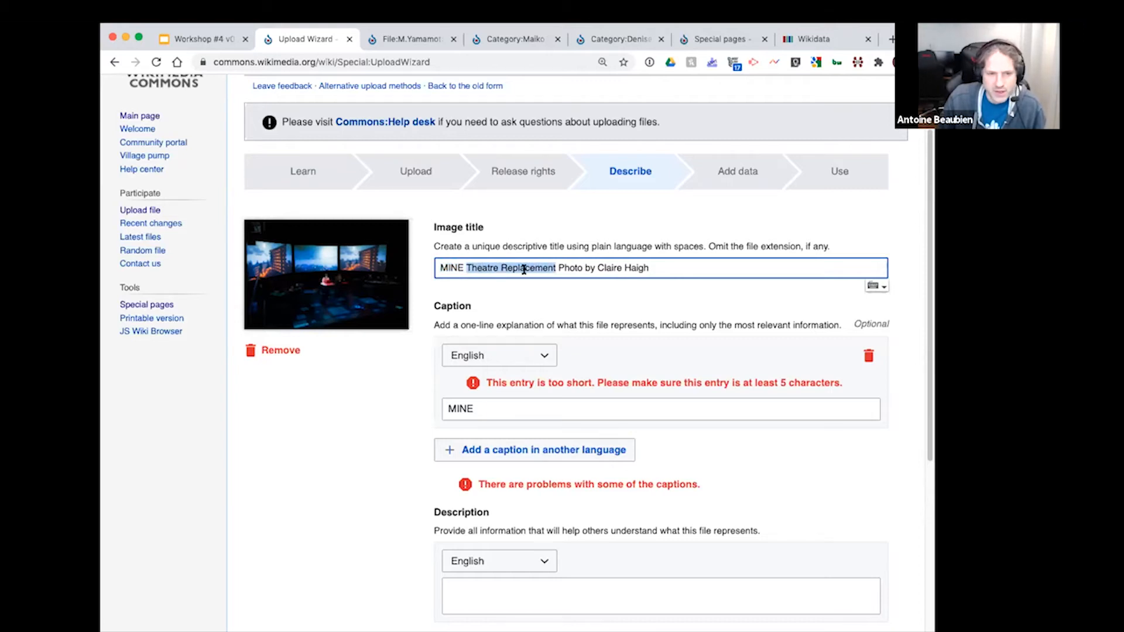
click(527, 268)
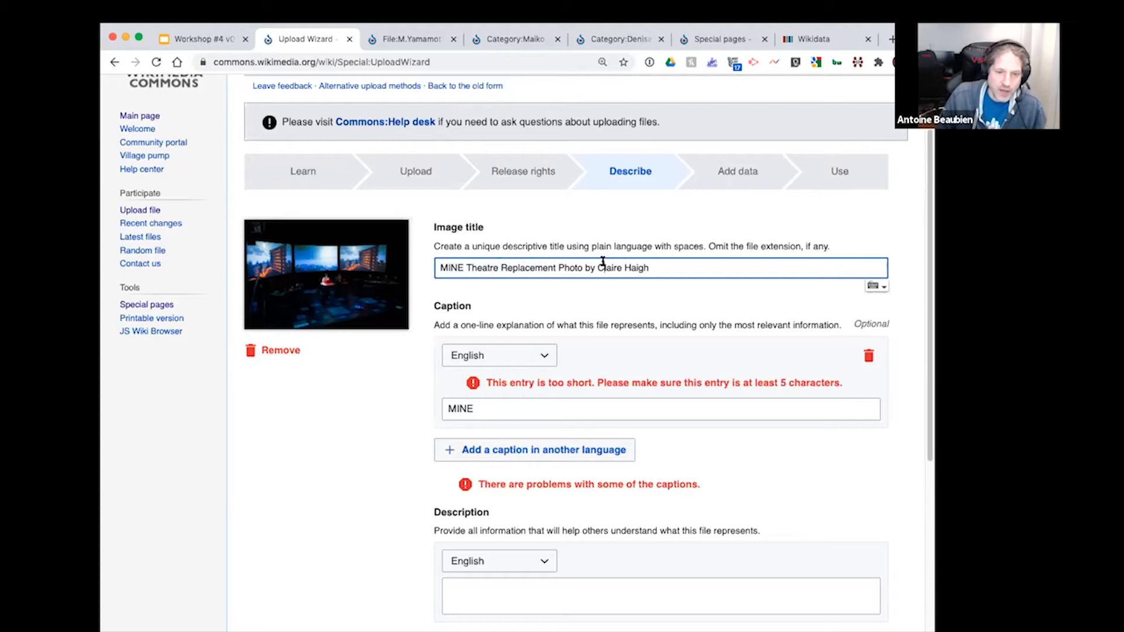
drag(603, 264, 650, 268)
Step: Complete the English caption as "MINE is a play from Theatre Replacement", reusing the company name from the image title
click(585, 410)
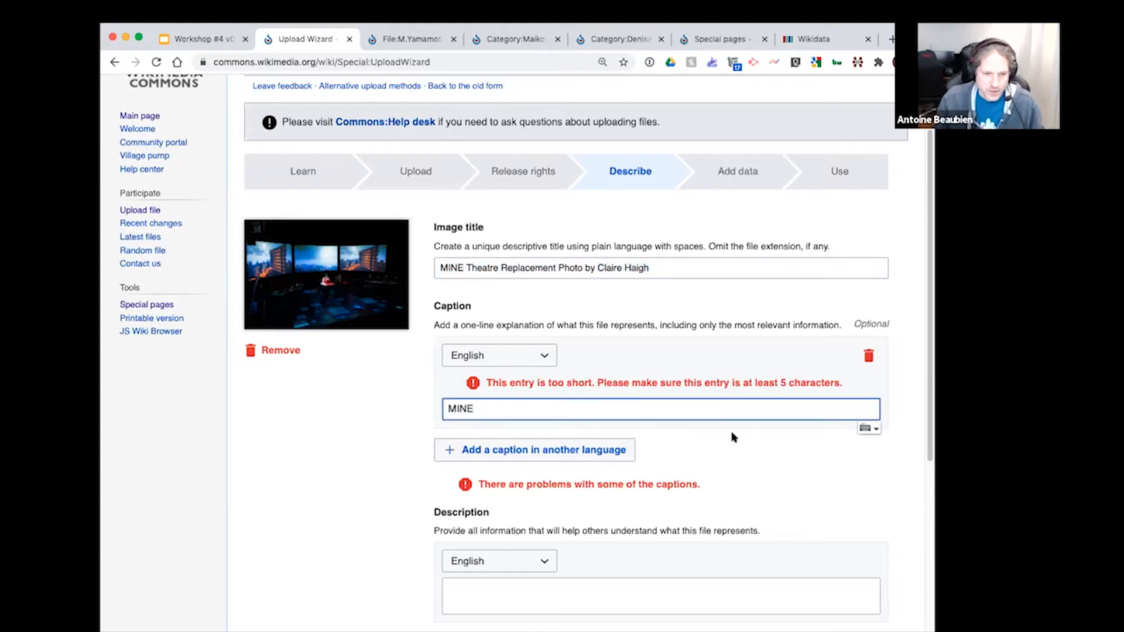
text(is)
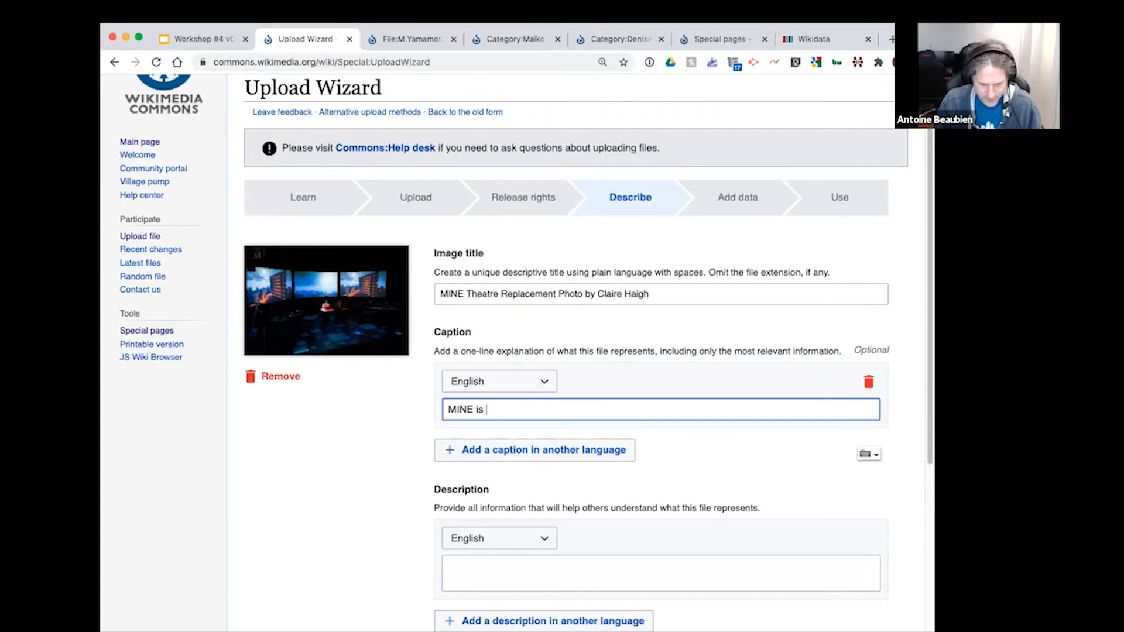
text( a playu)
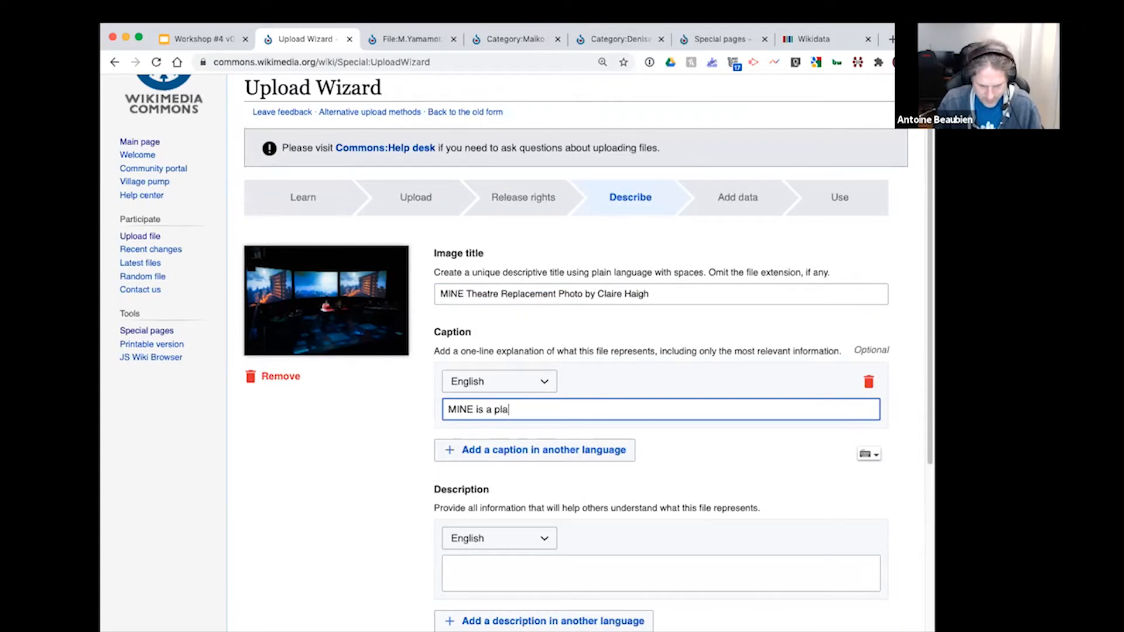
key(BackSpace)
key(BackSpace)
text(from)
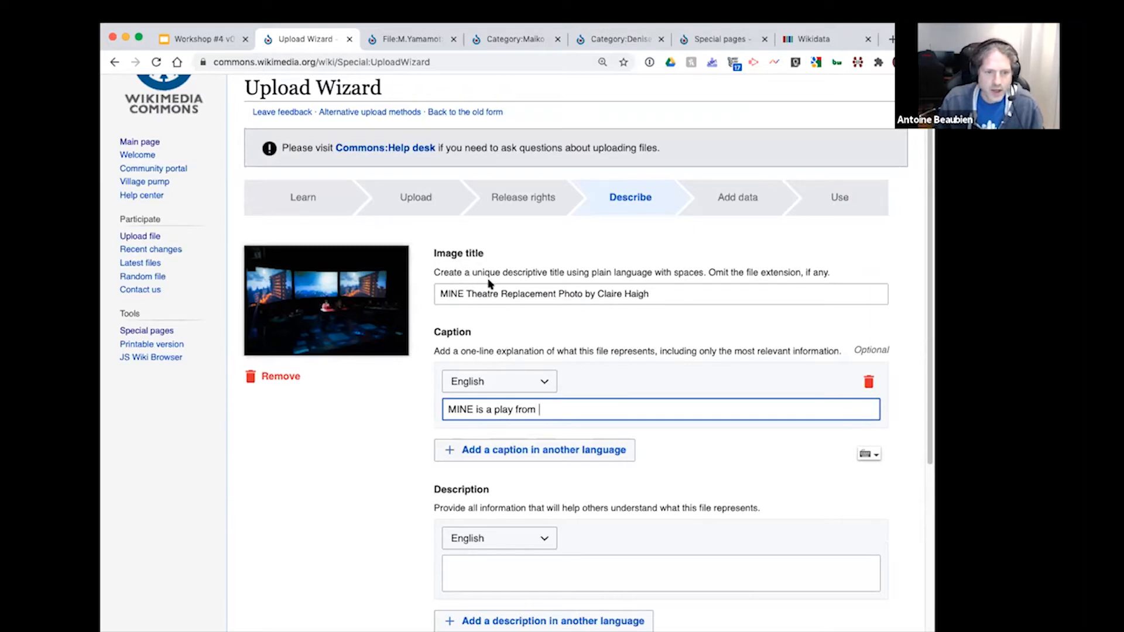
double_click(489, 293)
drag(489, 292, 512, 293)
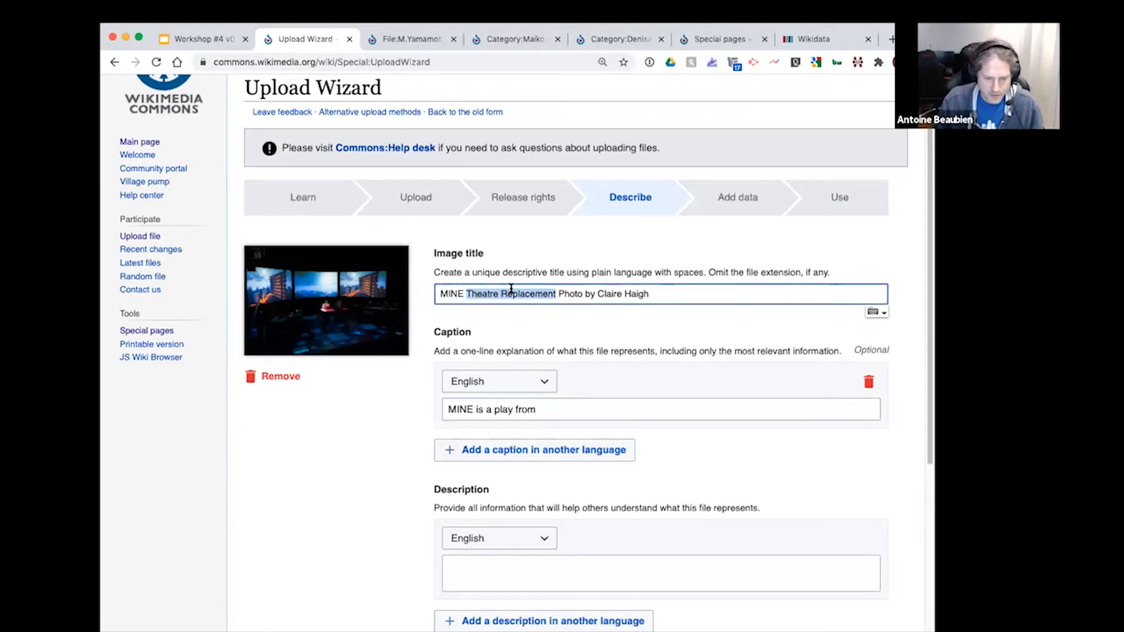
key(ctrl+c)
click(582, 410)
key(ctrl+v)
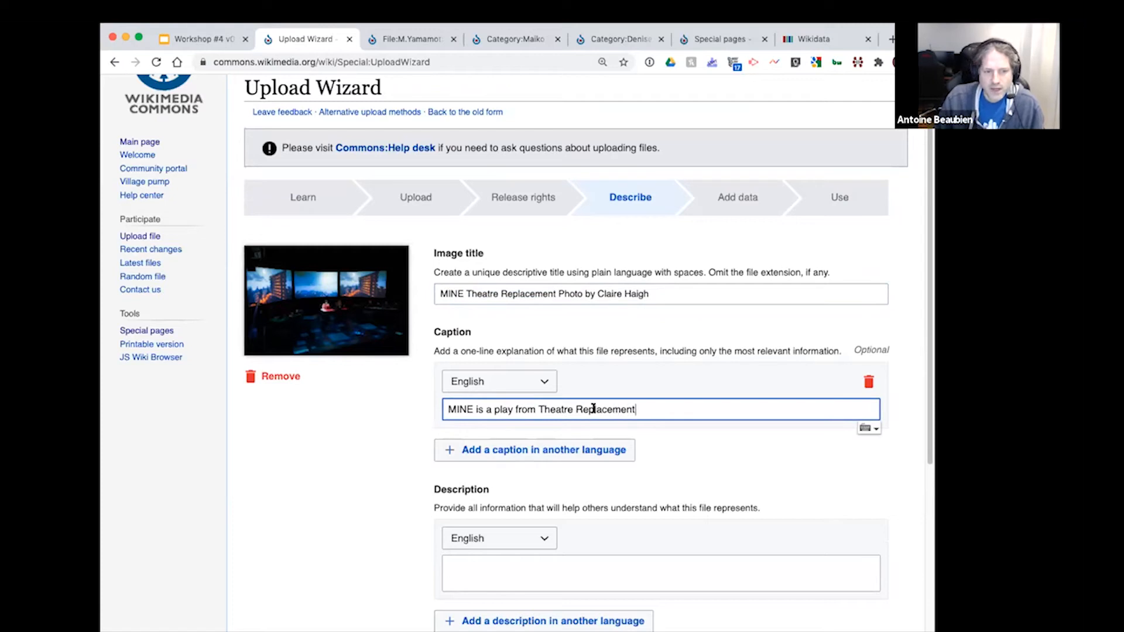
Step: Add a French caption reading "MINE est une pièce du Theatre Replacement"
click(537, 451)
click(498, 381)
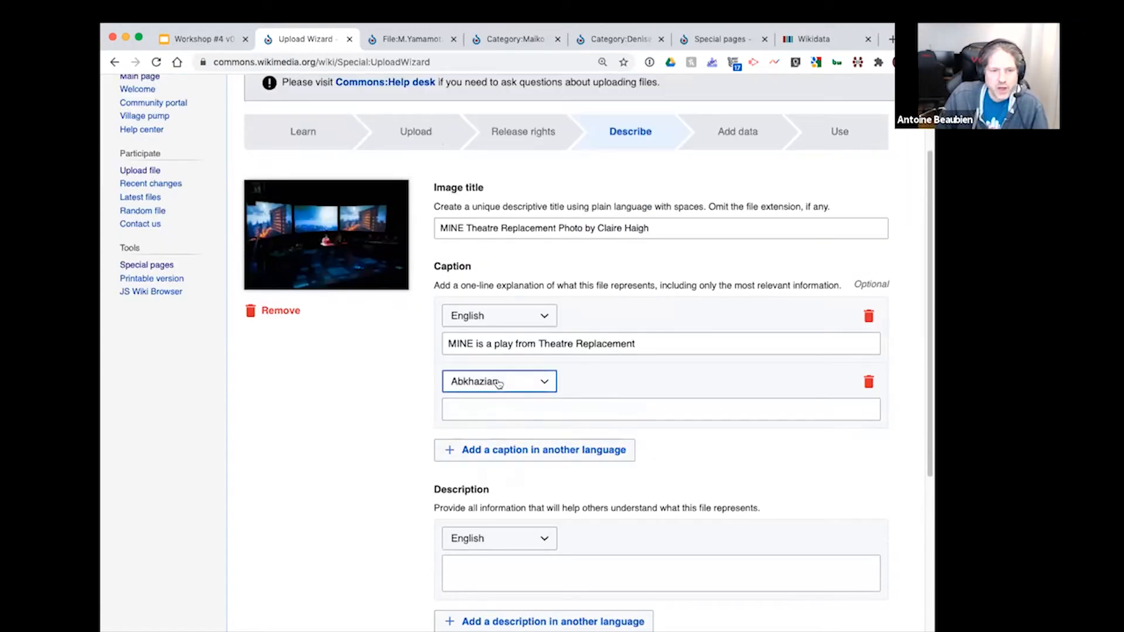
click(505, 508)
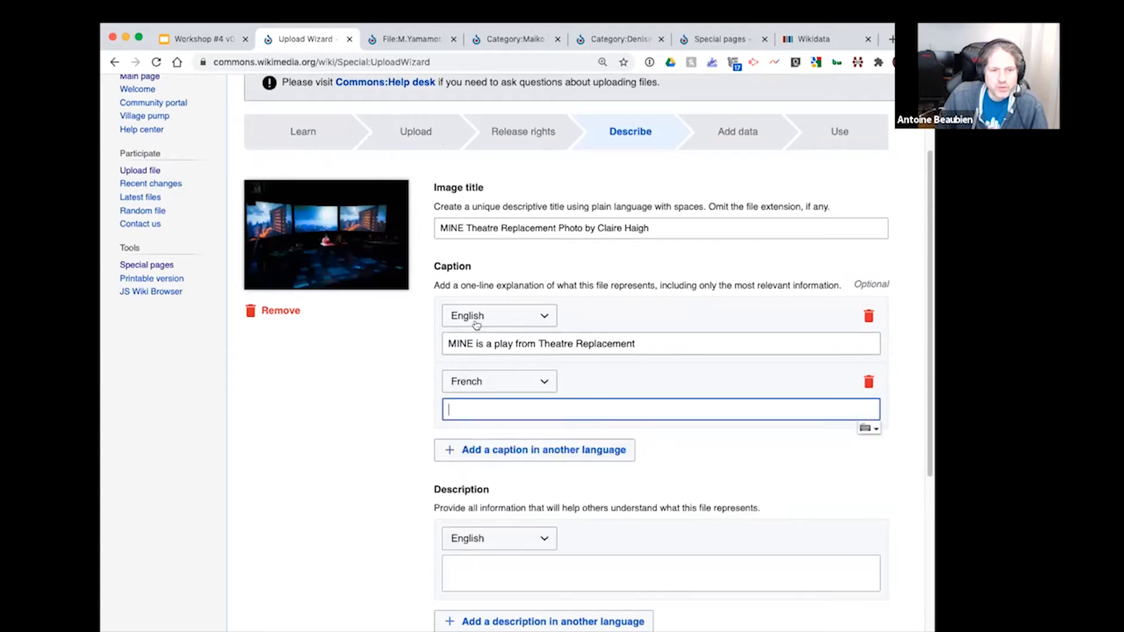
text(MINE est une pièce du)
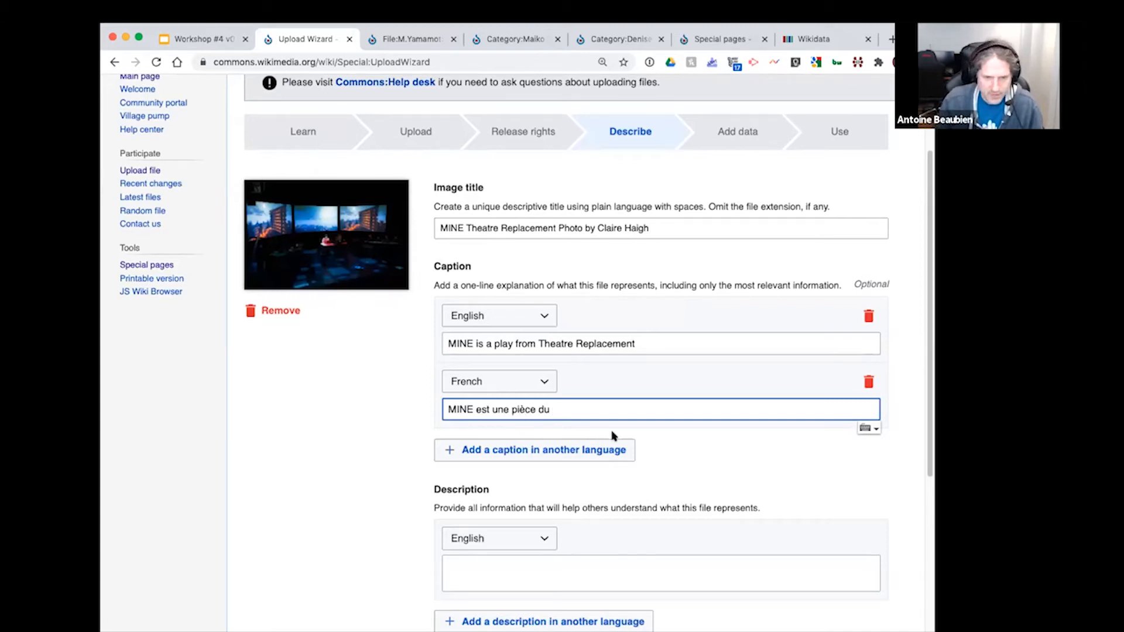
drag(565, 345, 582, 340)
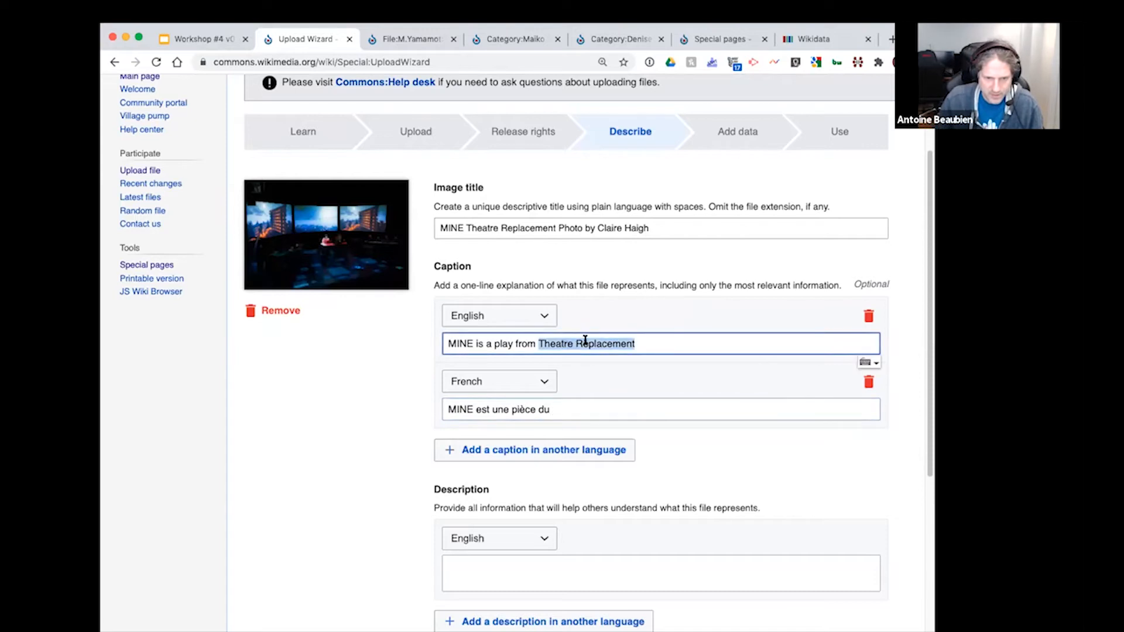
click(617, 409)
key(super+v)
click(732, 453)
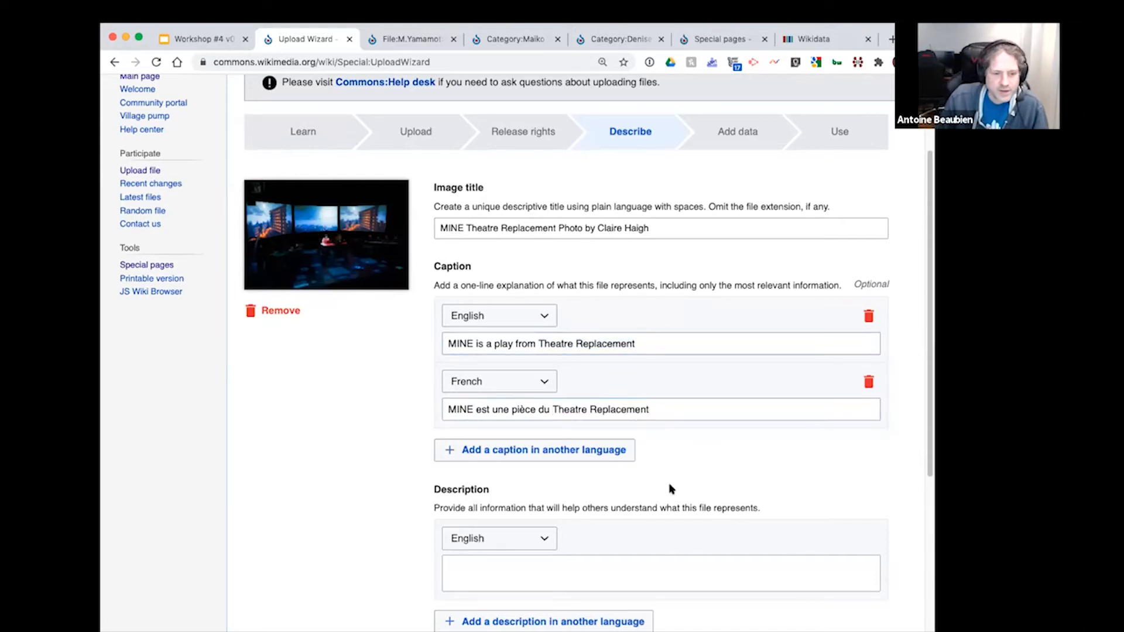
Step: Set the description language to English and copy the English caption into the description, followed by a comma
click(532, 535)
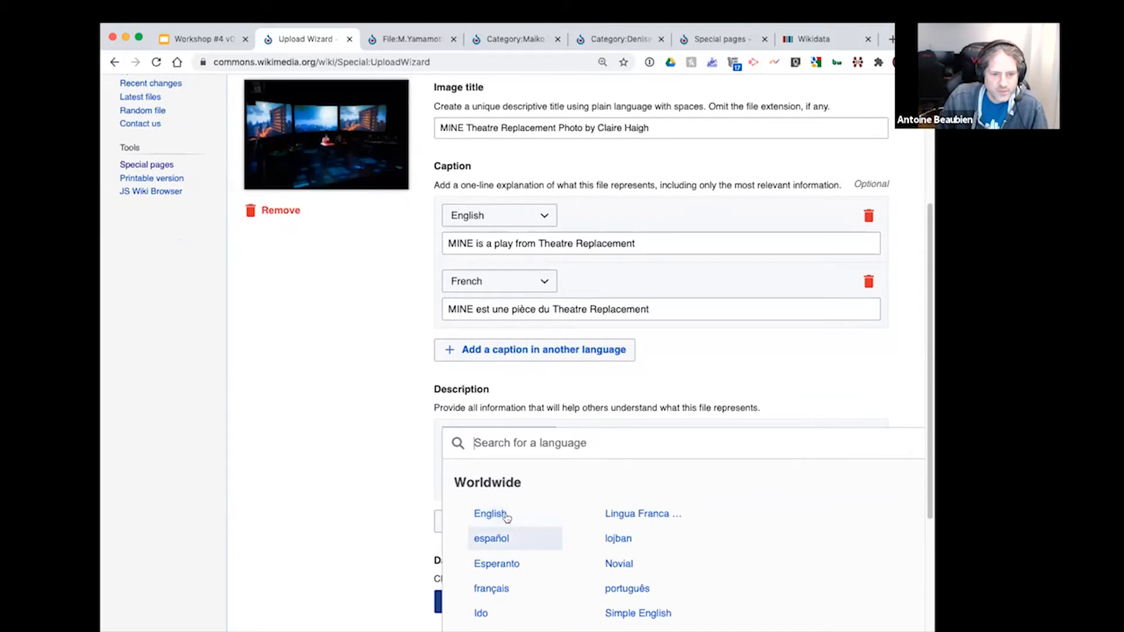
click(504, 515)
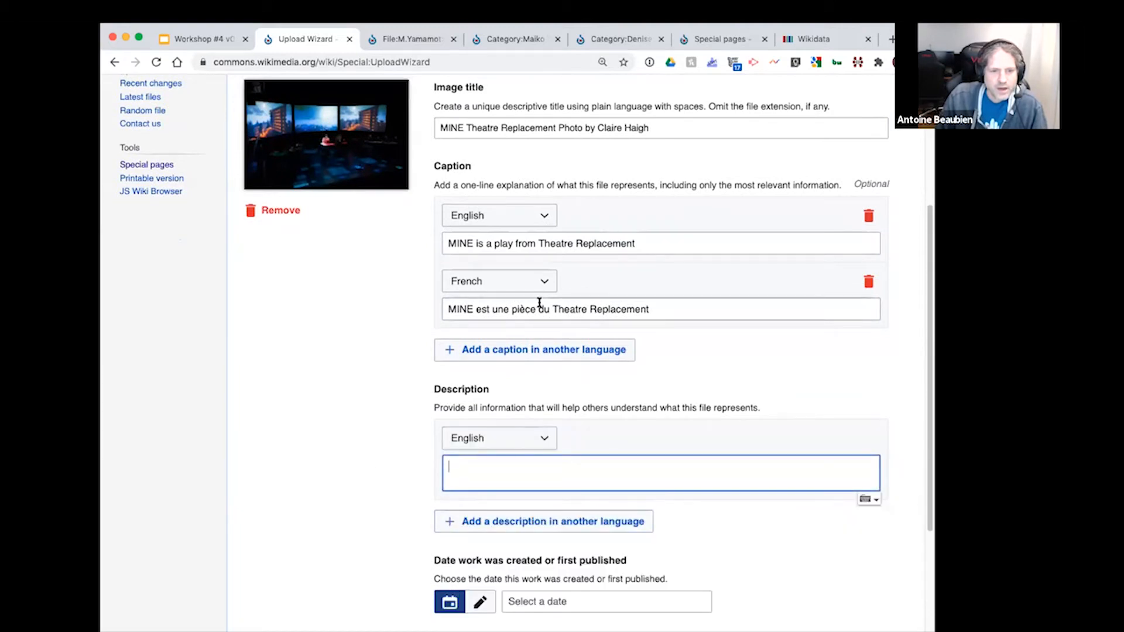
click(644, 243)
key(super+a)
key(super+c)
click(591, 460)
key(super+v)
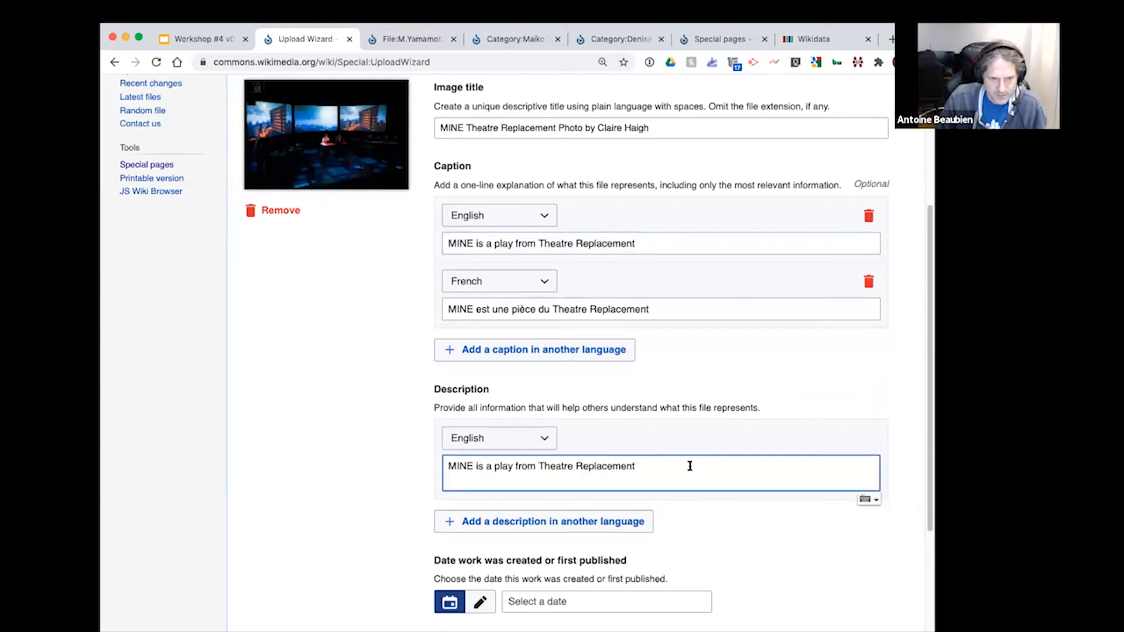
text(, t)
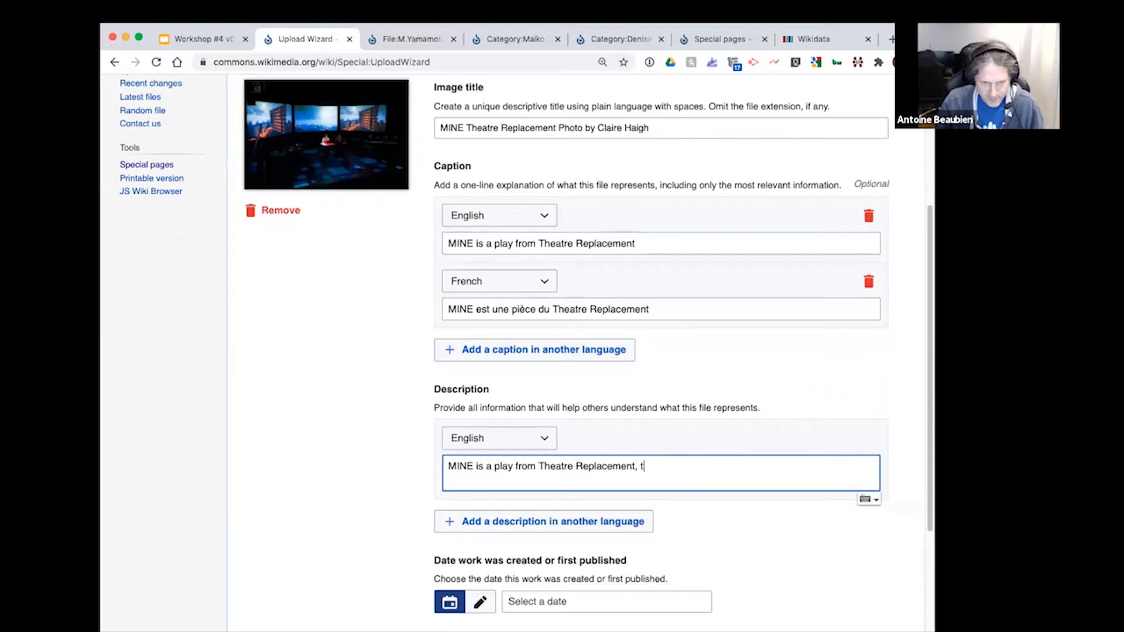
key(BackSpace)
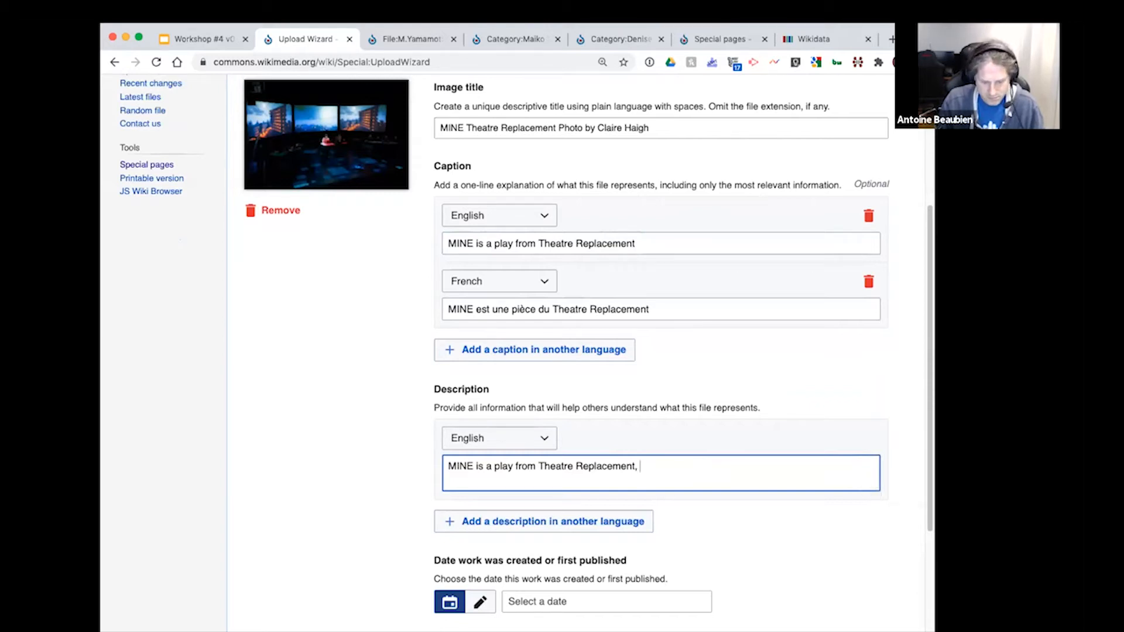
text(this is)
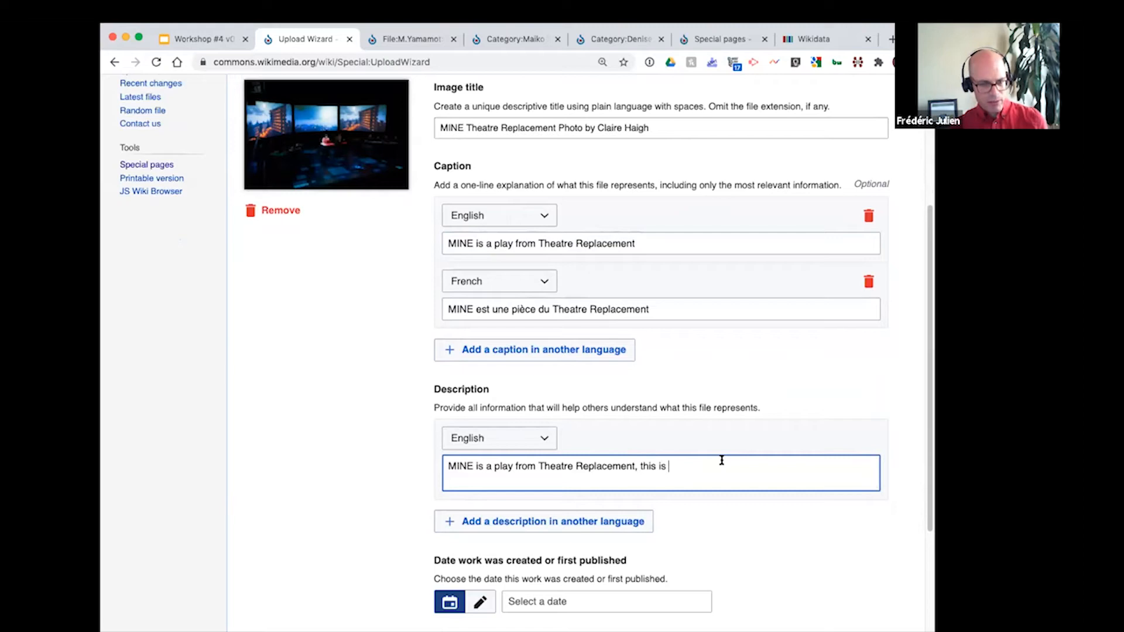
scroll(765, 527, down, 1)
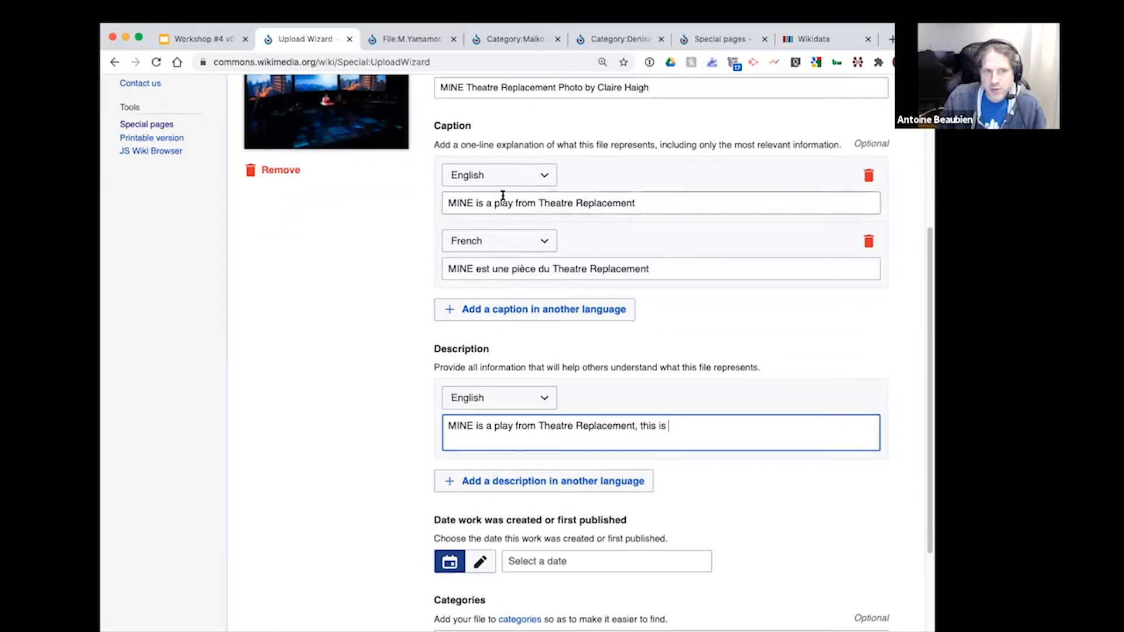
scroll(840, 419, up, 1)
scroll(841, 421, down, 1)
scroll(841, 421, up, 1)
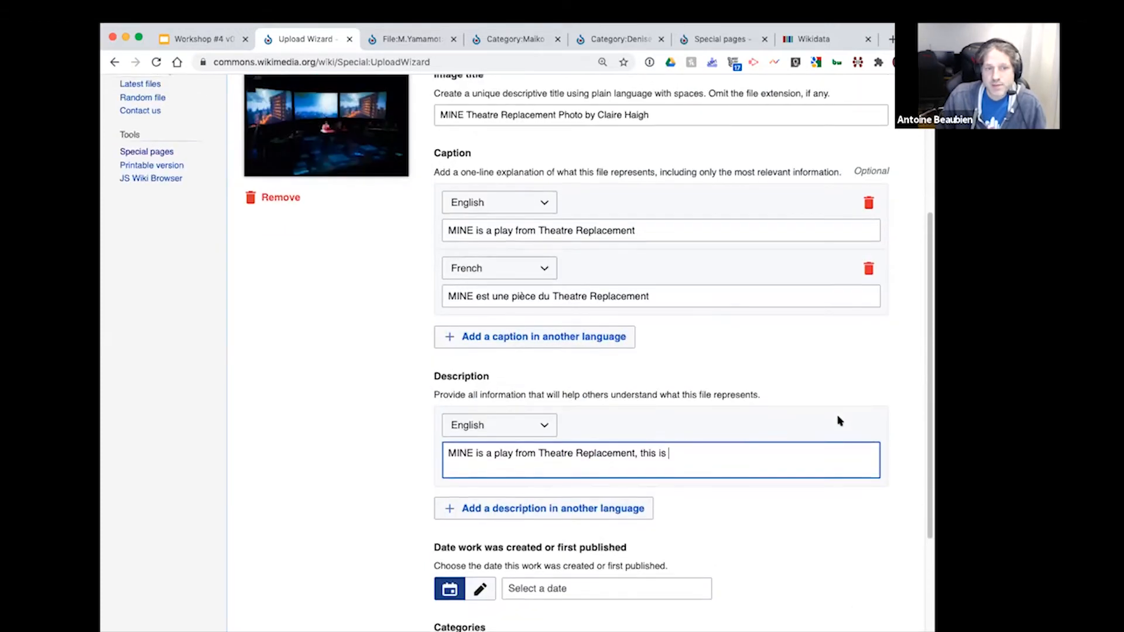
scroll(840, 420, up, 2)
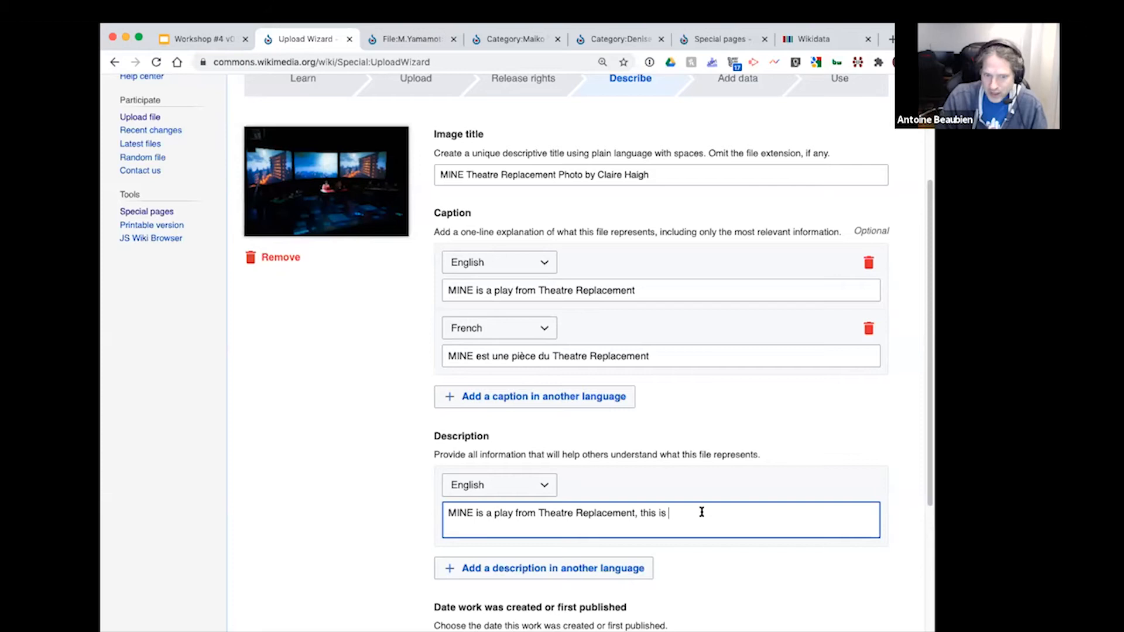
scroll(700, 515, down, 1)
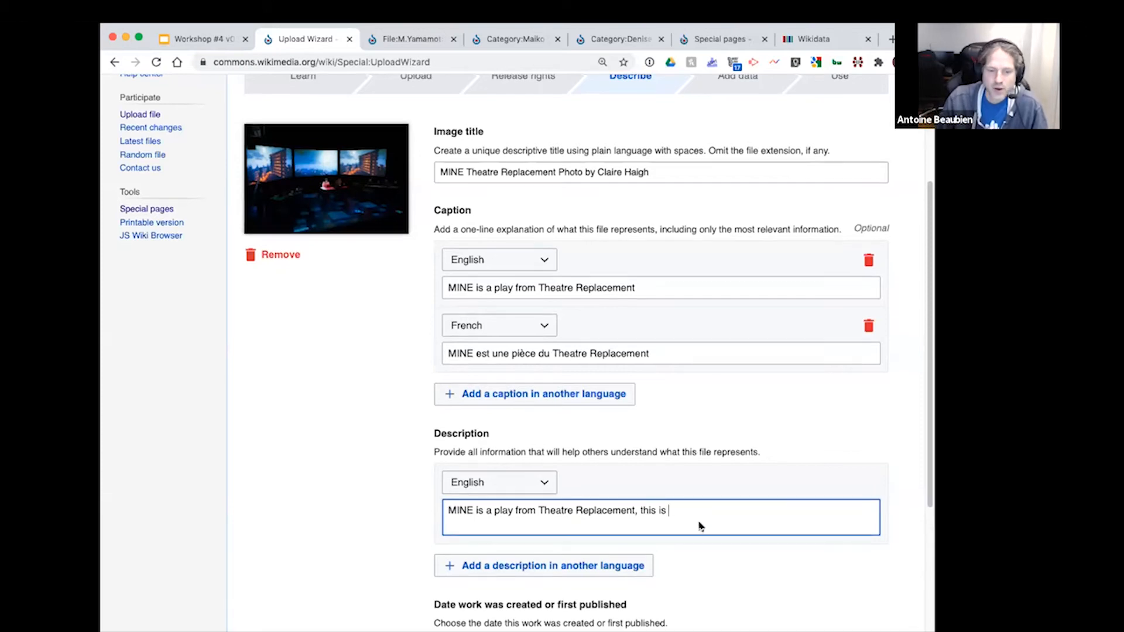
key(BackSpace)
key(BackSpace)
Step: Finish the English description with "a theater in Vancouver." after the comma
text(theater in Vancouver.é)
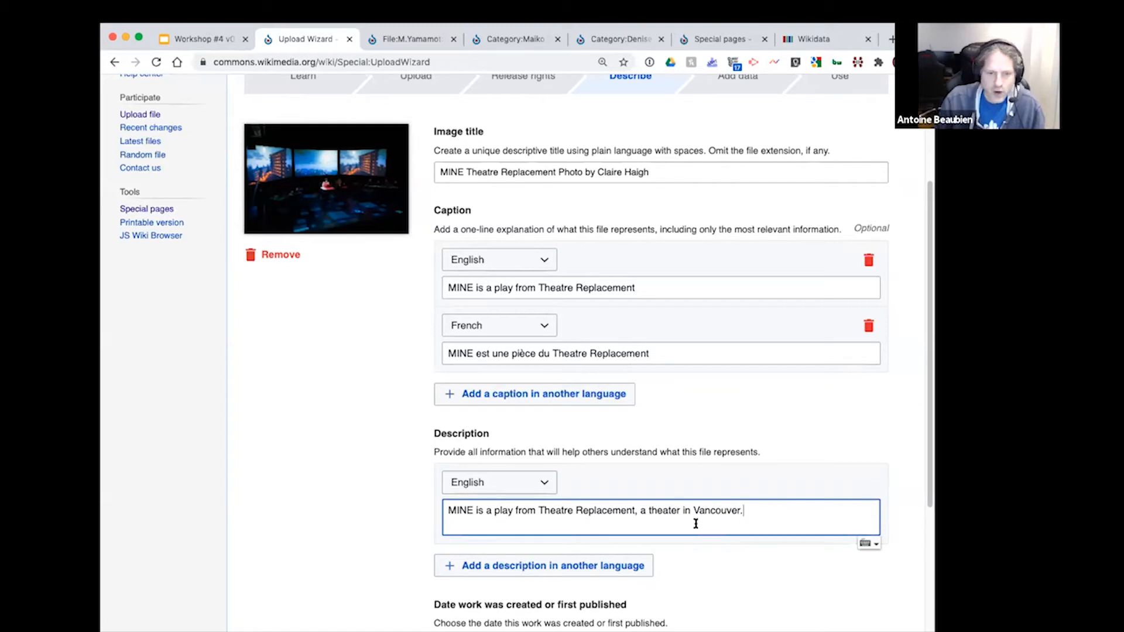
Step: Set the date the work was created or first published to 1 October 2020
scroll(762, 551, down, 1)
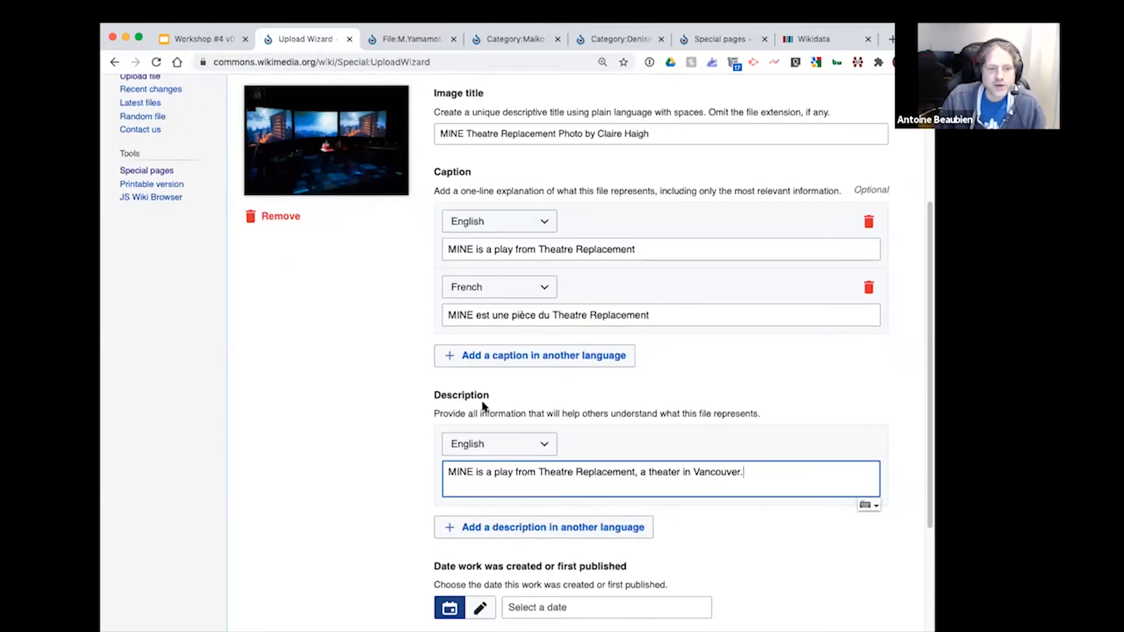
scroll(821, 565, down, 2)
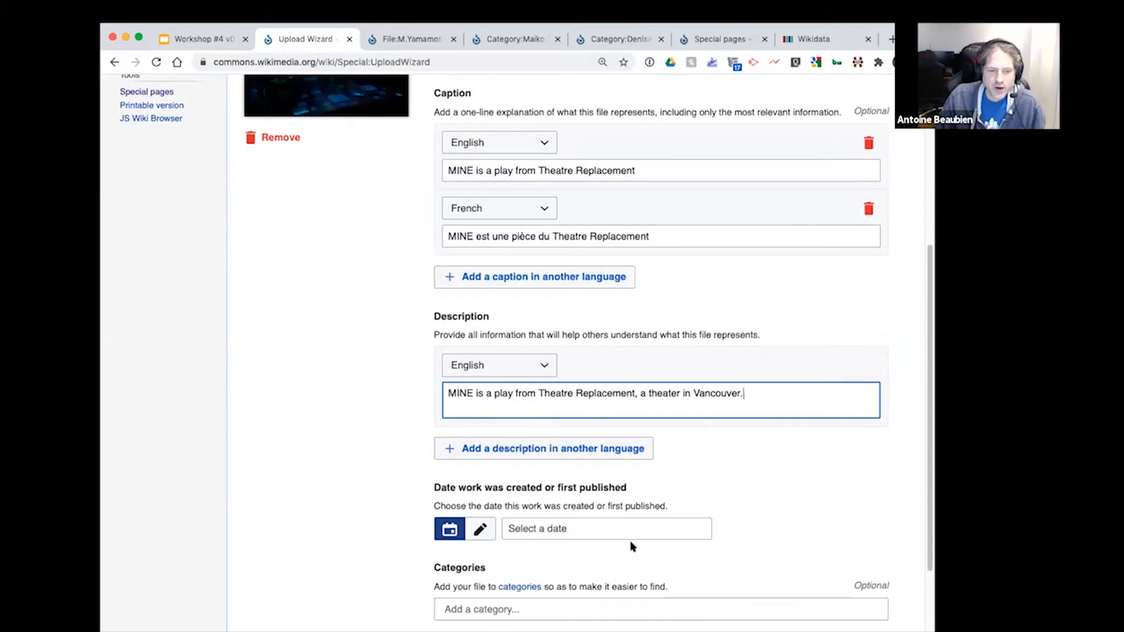
click(603, 527)
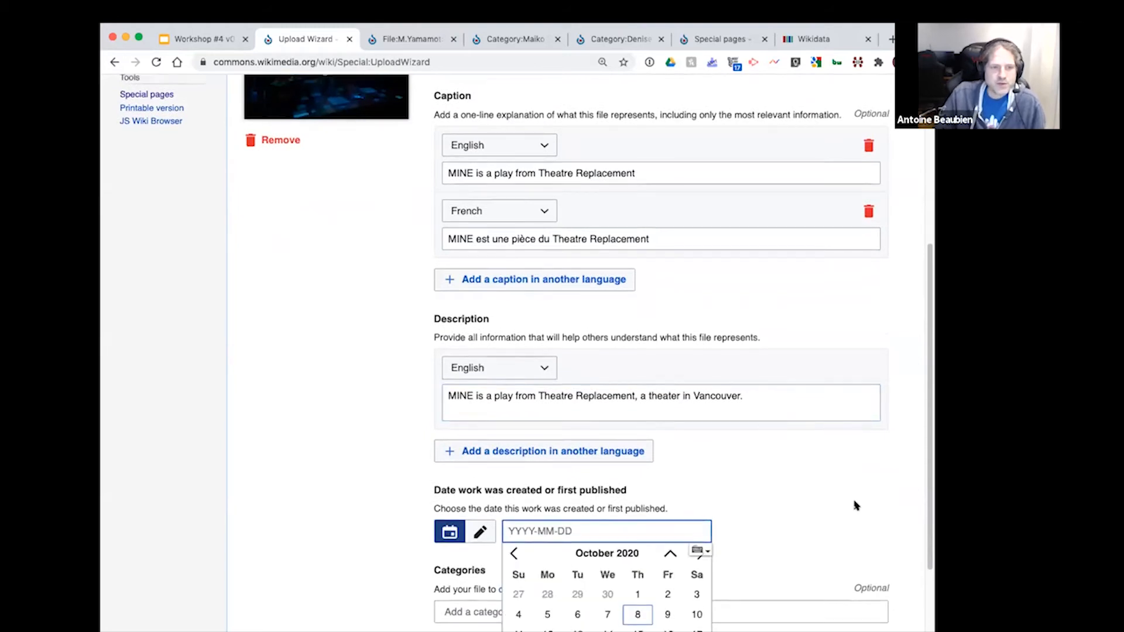
scroll(856, 506, up, 4)
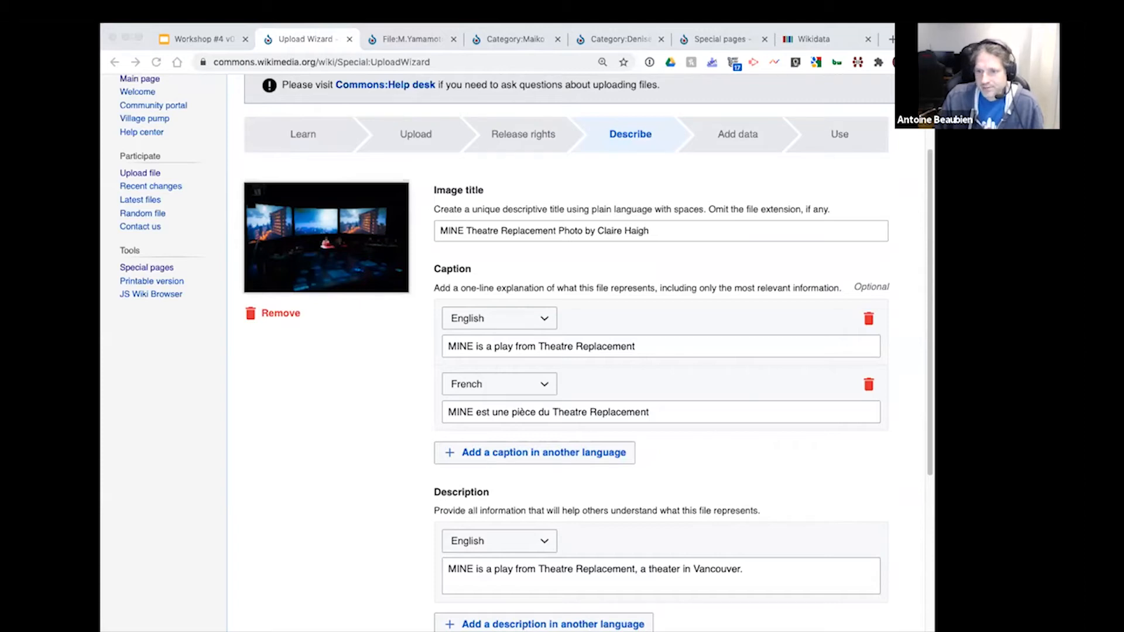
click(633, 581)
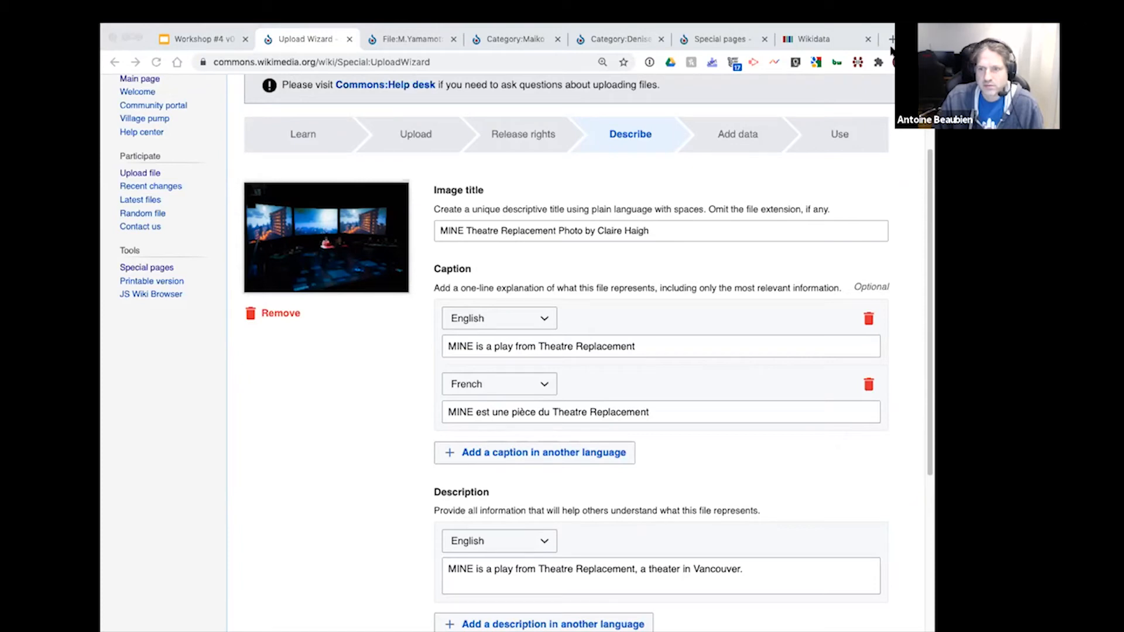
click(577, 426)
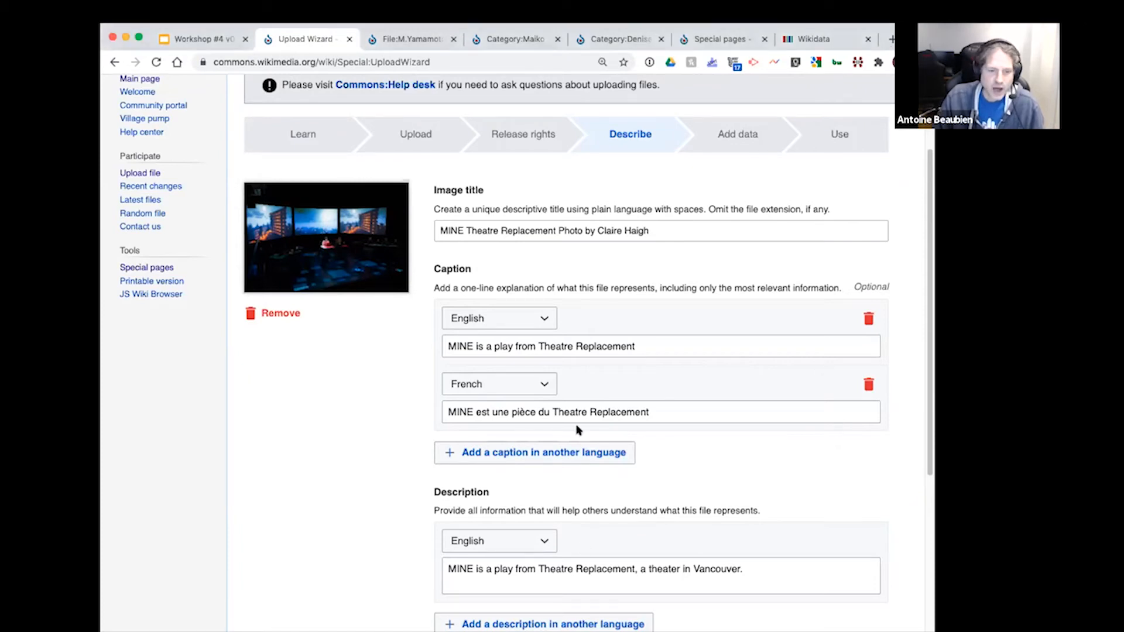
scroll(603, 530, down, 3)
click(562, 555)
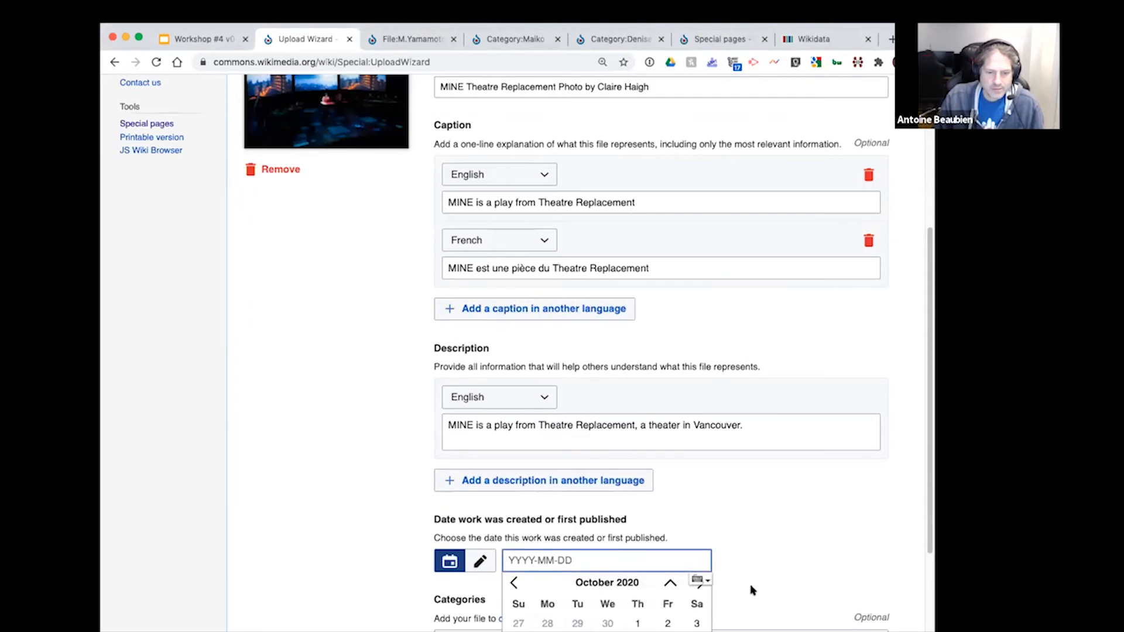
scroll(732, 591, down, 1)
click(637, 619)
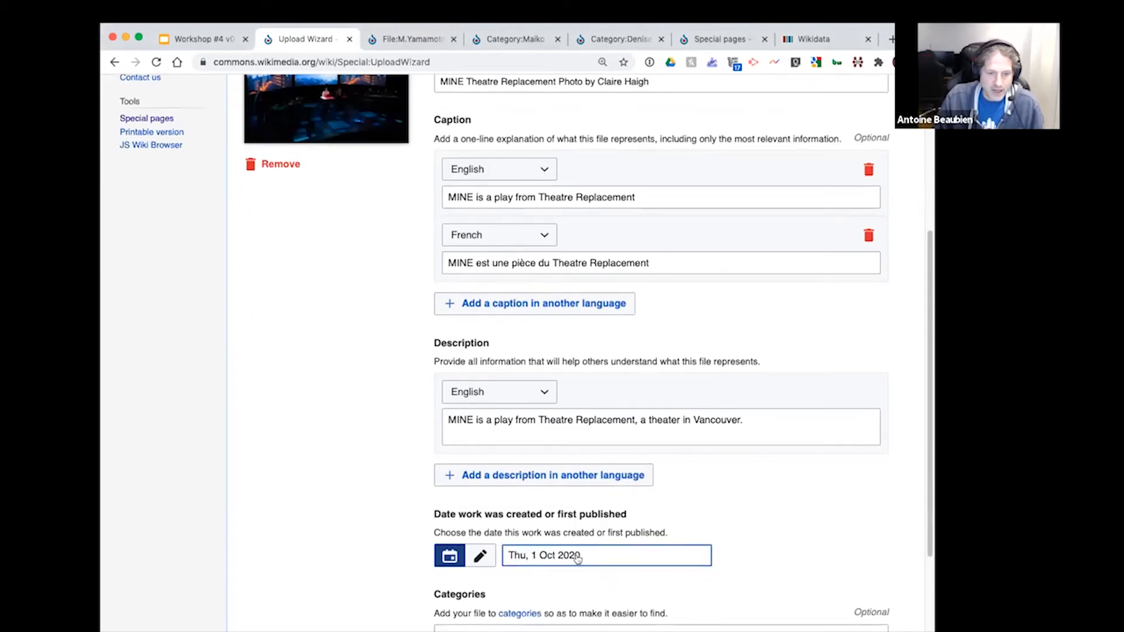
Step: Add the category "Theater plays" to the photo and continue to the Add data stage
scroll(844, 530, down, 3)
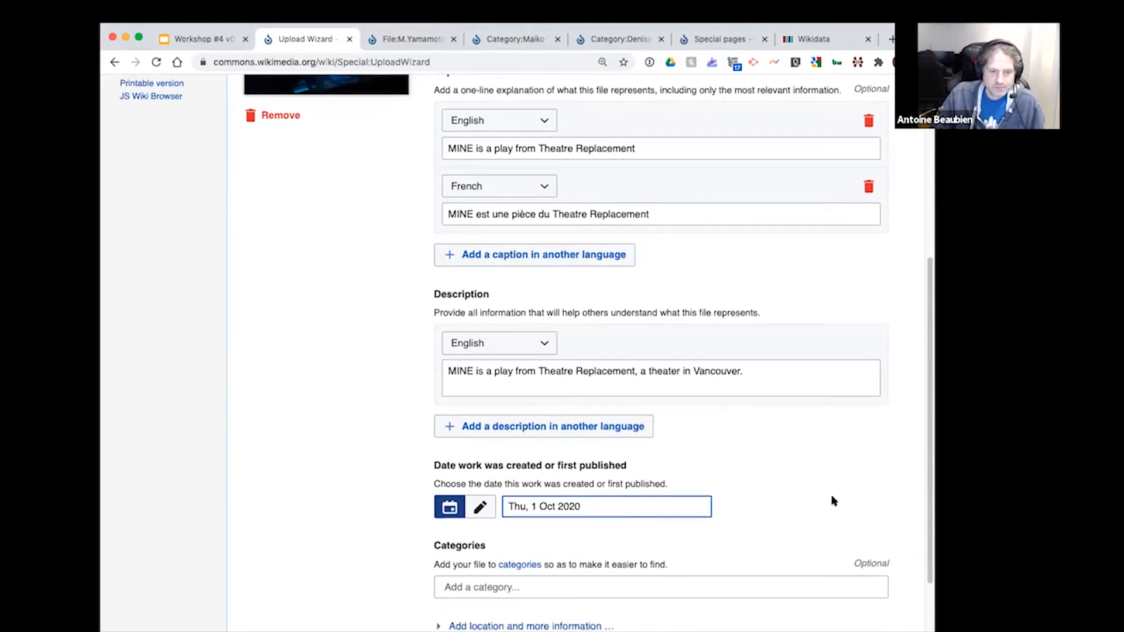
click(592, 555)
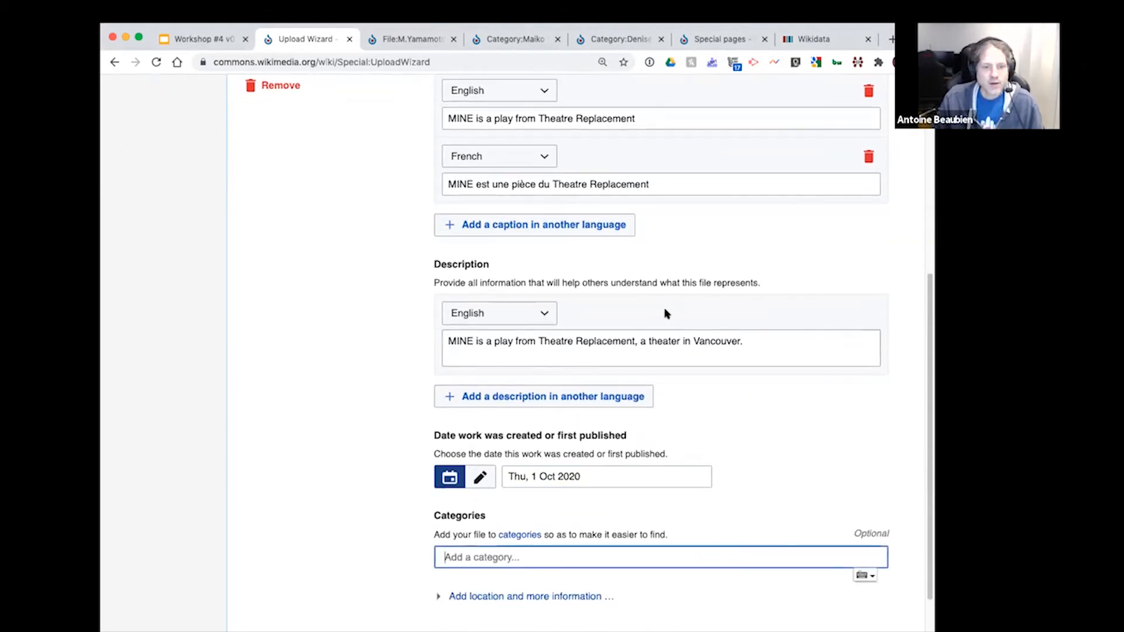
scroll(583, 231, up, 1)
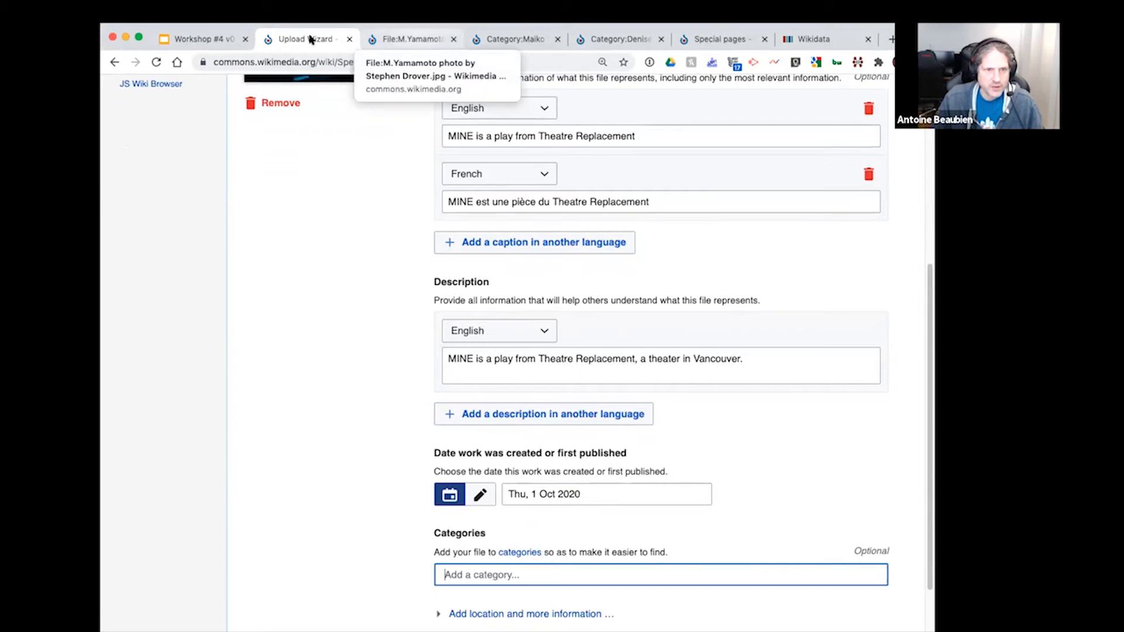
click(495, 574)
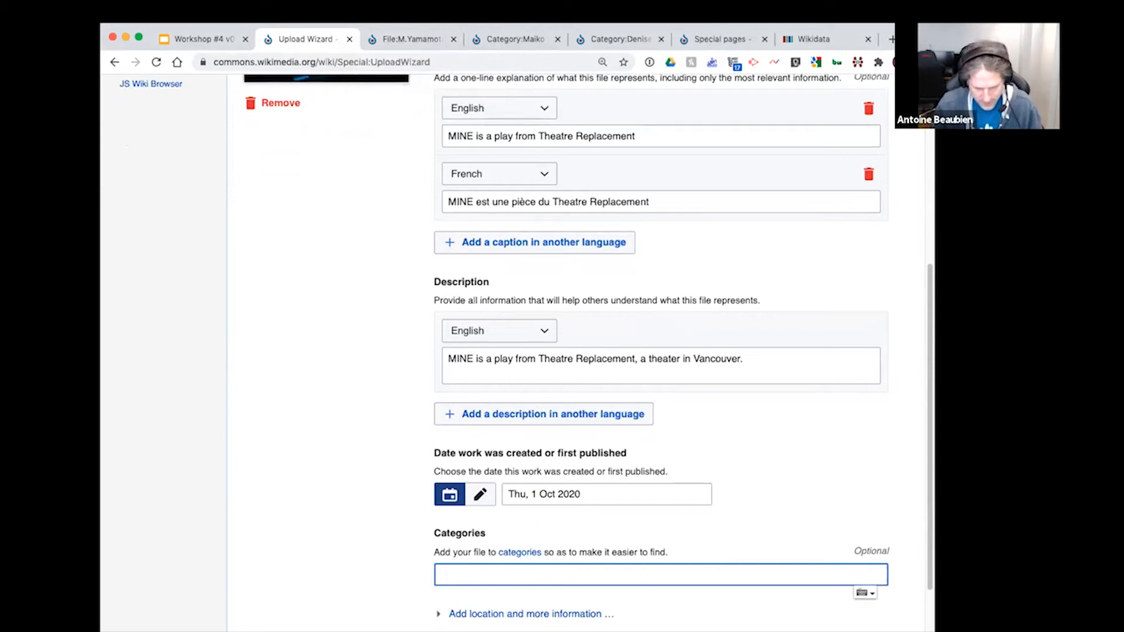
text(Th)
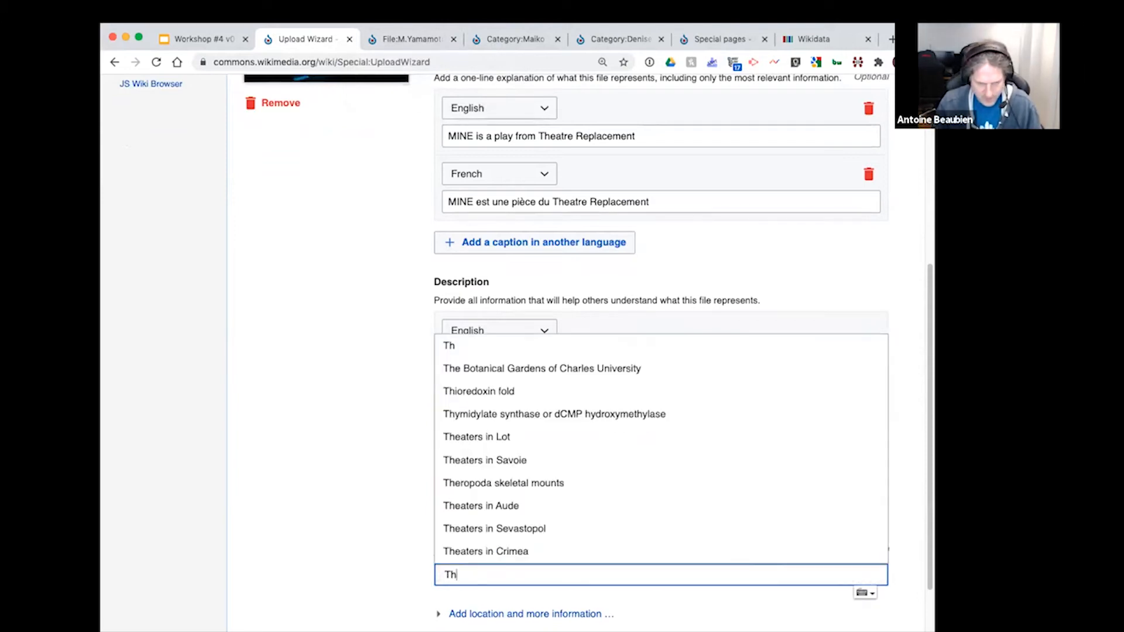
text(eater p)
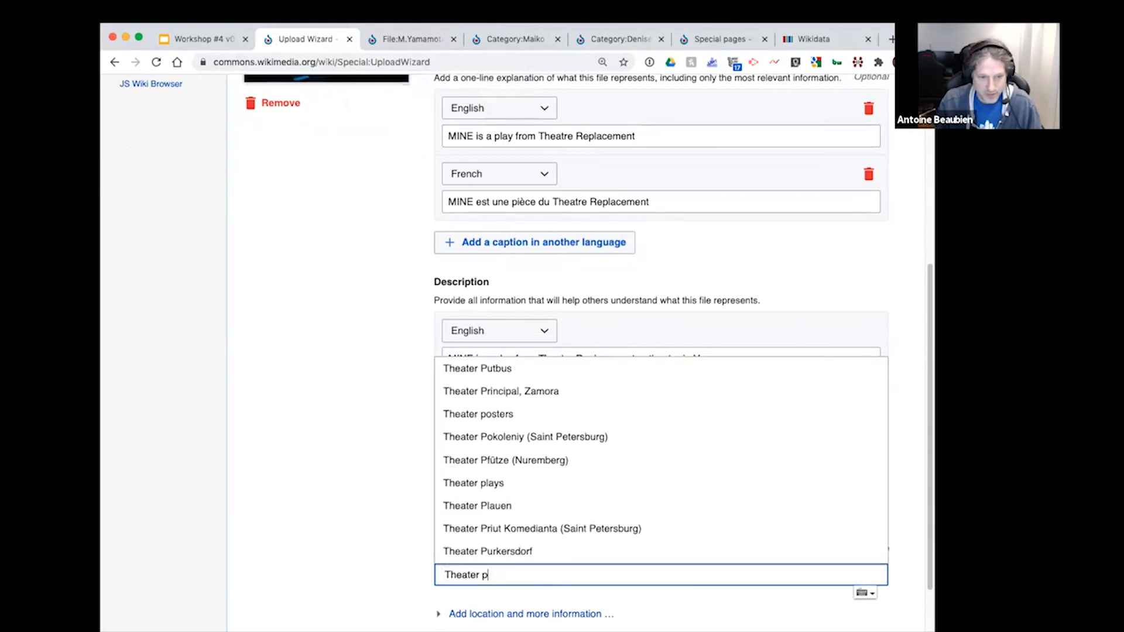
click(538, 487)
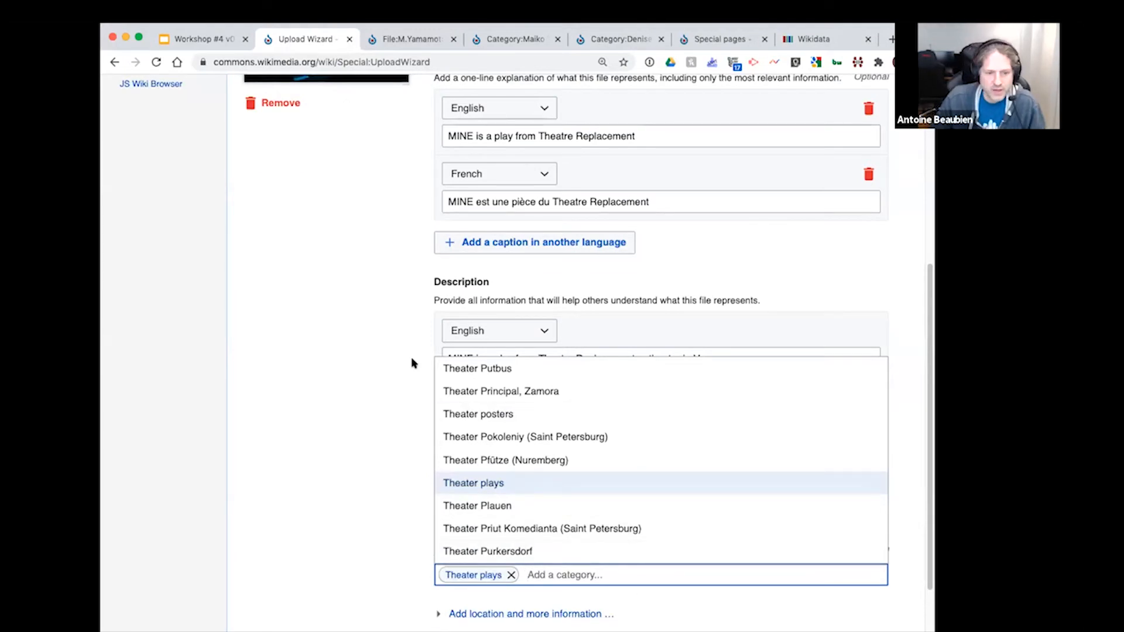
click(593, 448)
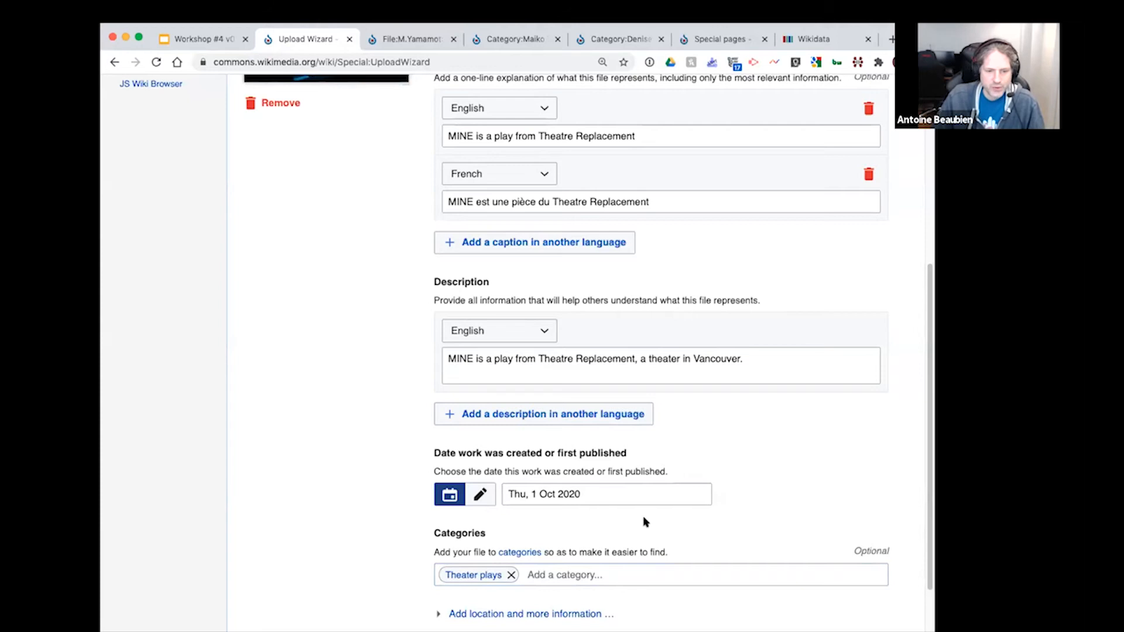
scroll(647, 519, down, 5)
click(832, 609)
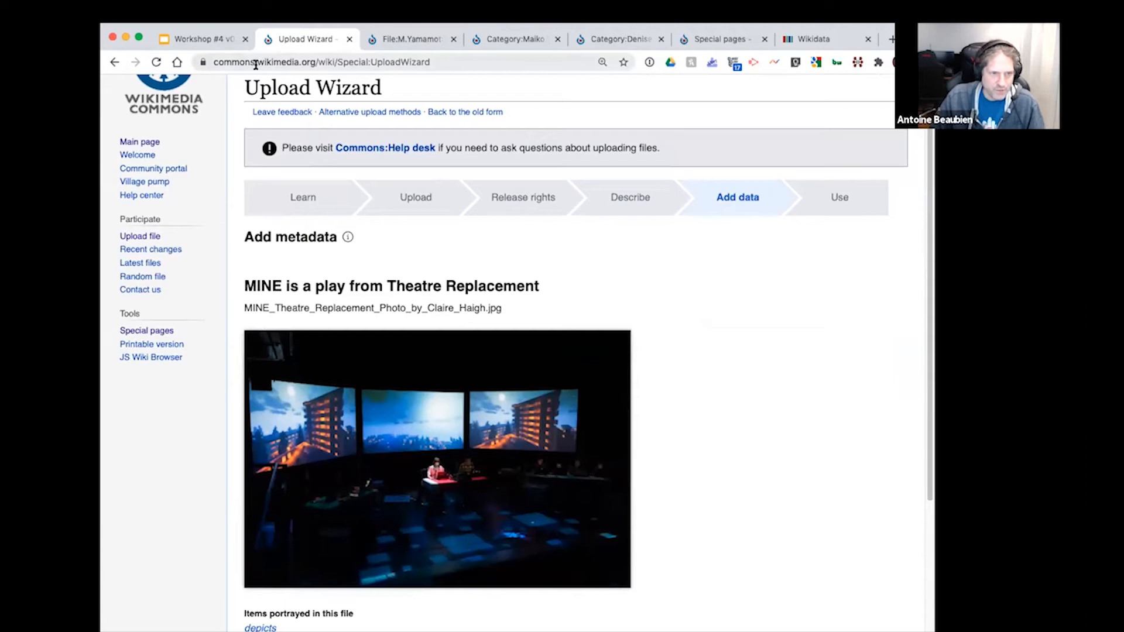
Step: Add the Wikidata item "play" (form of literature intended for theatrical performance) as an item portrayed in the file
scroll(658, 383, down, 1)
scroll(658, 383, down, 1)
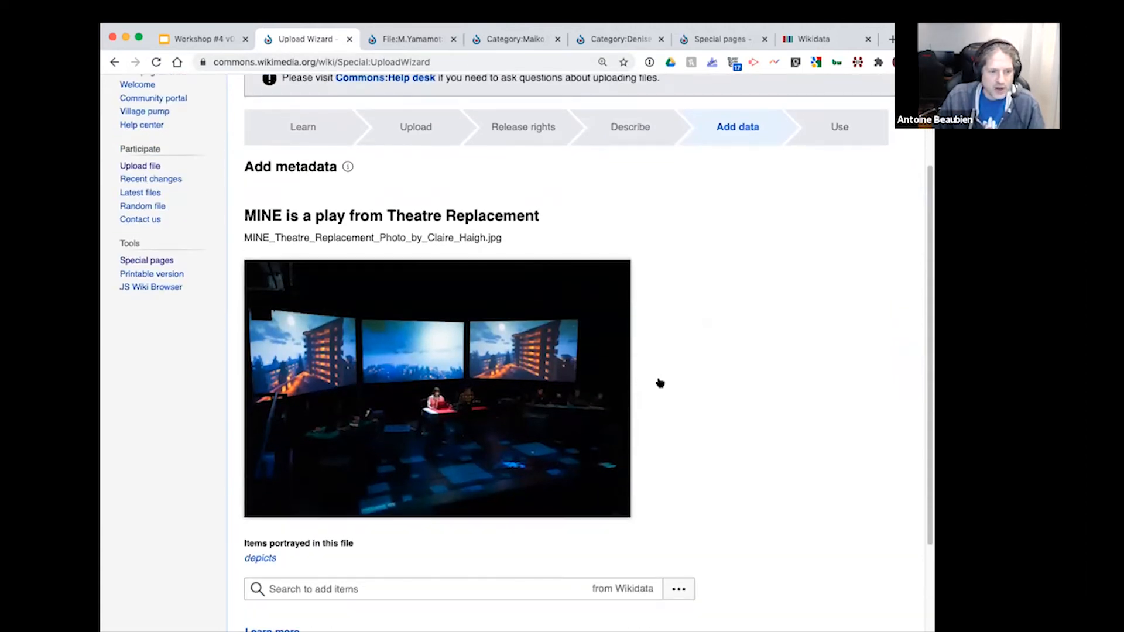
scroll(741, 439, down, 2)
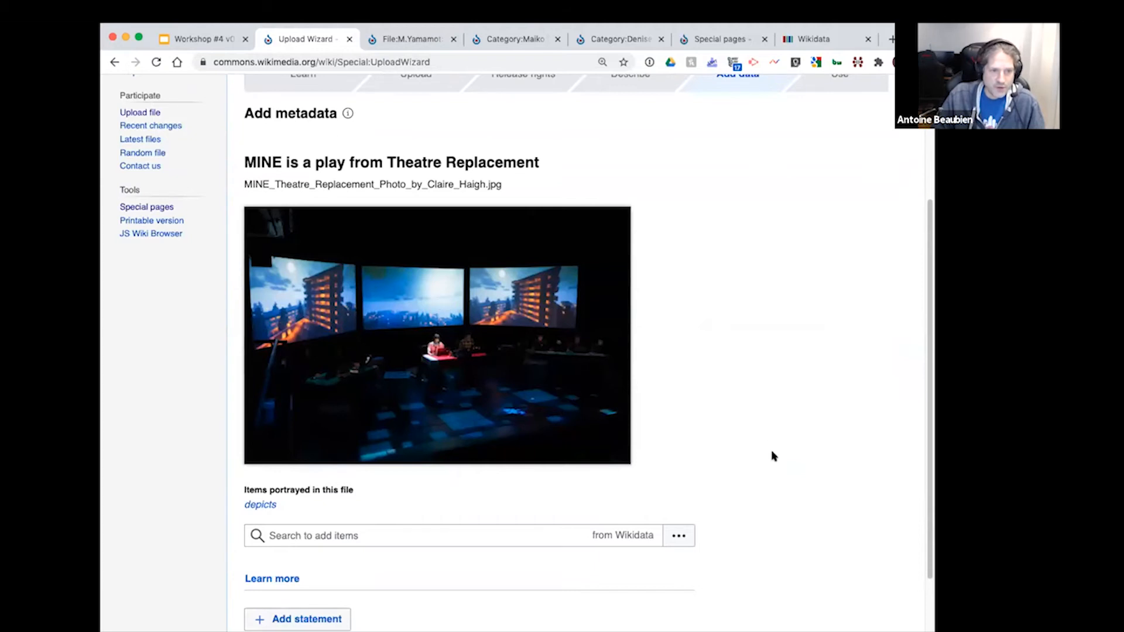
scroll(756, 422, down, 3)
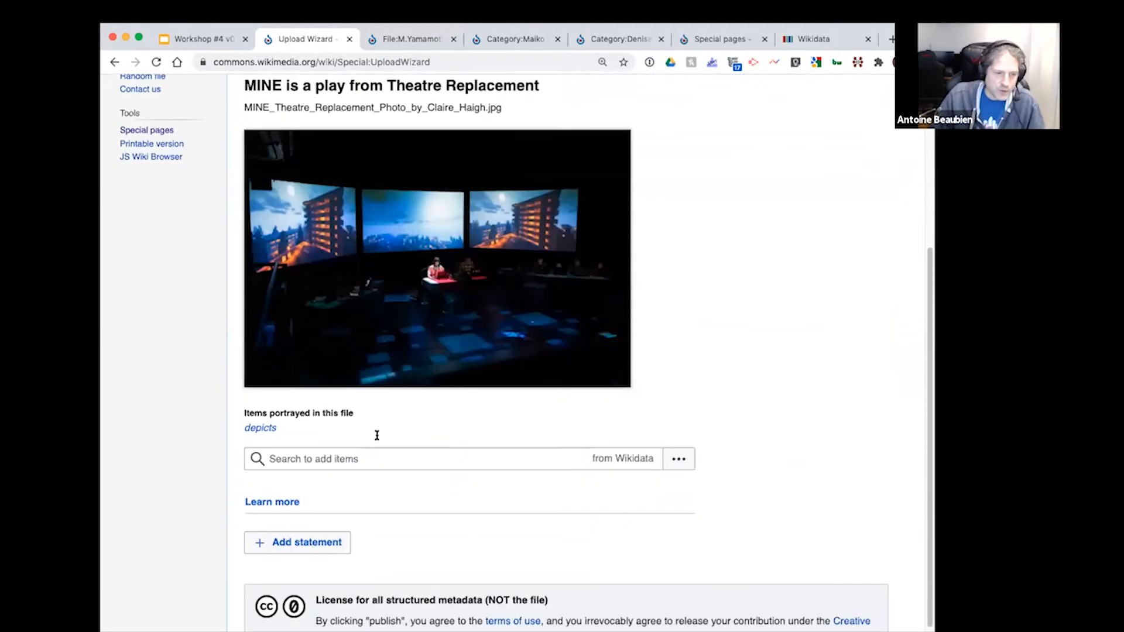
click(362, 459)
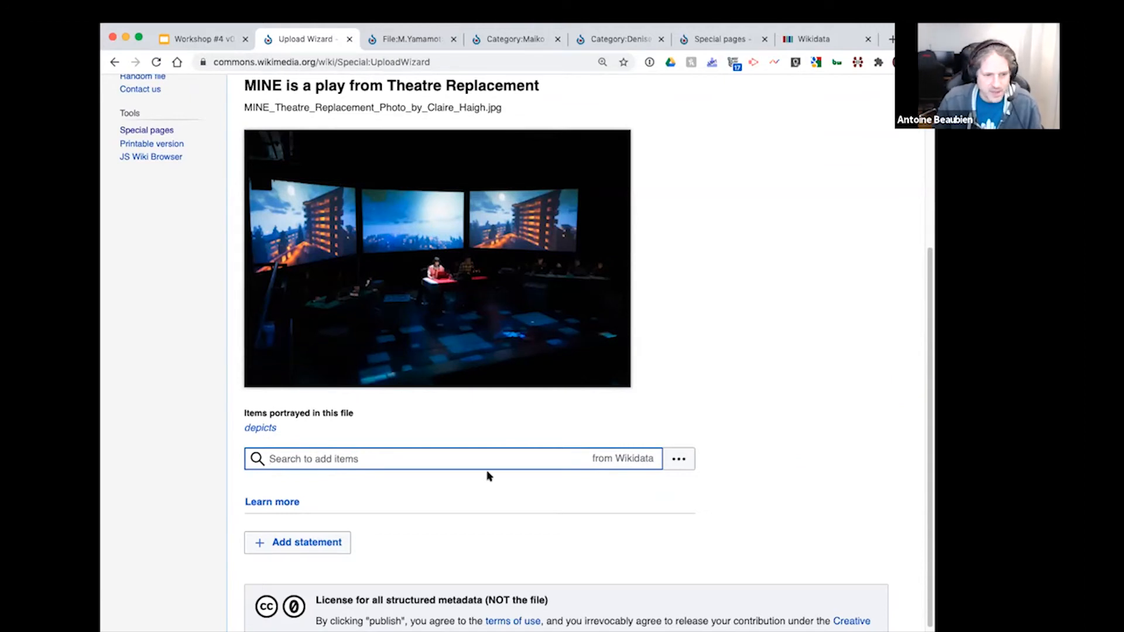
text(play)
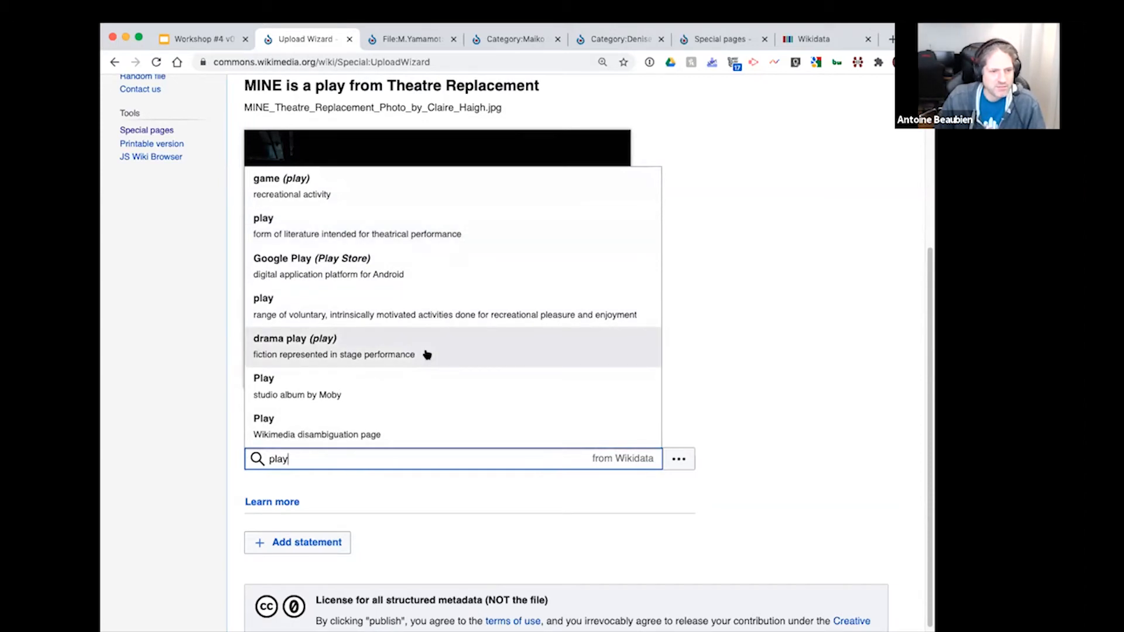
click(452, 233)
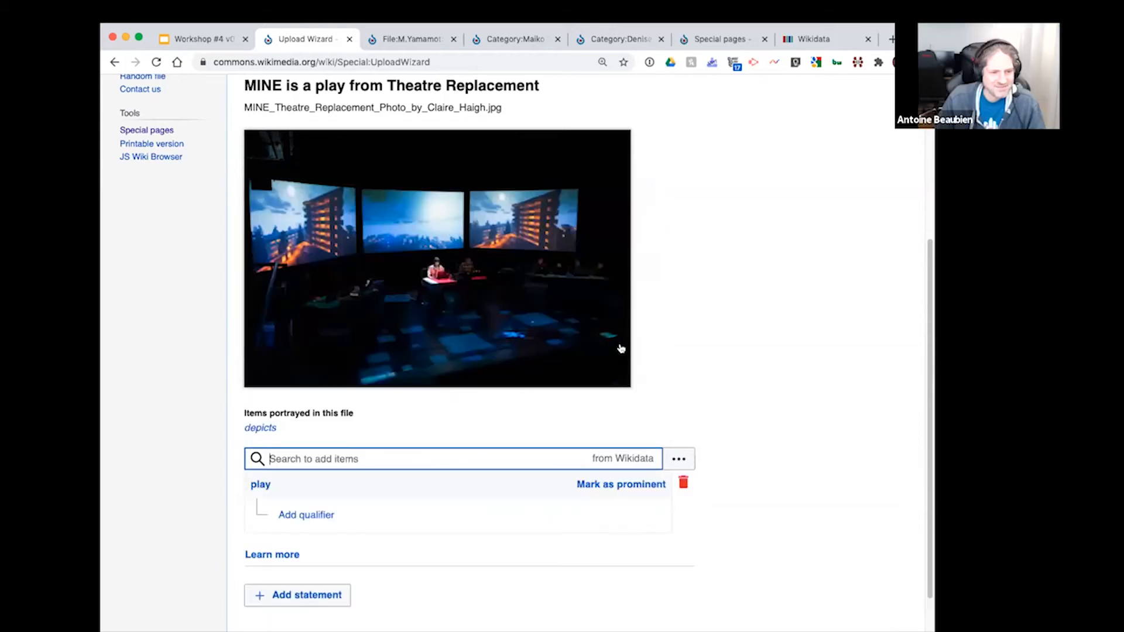
click(766, 372)
Step: Check the structured metadata and its licence notice, and publish the data for all files
scroll(783, 515, down, 3)
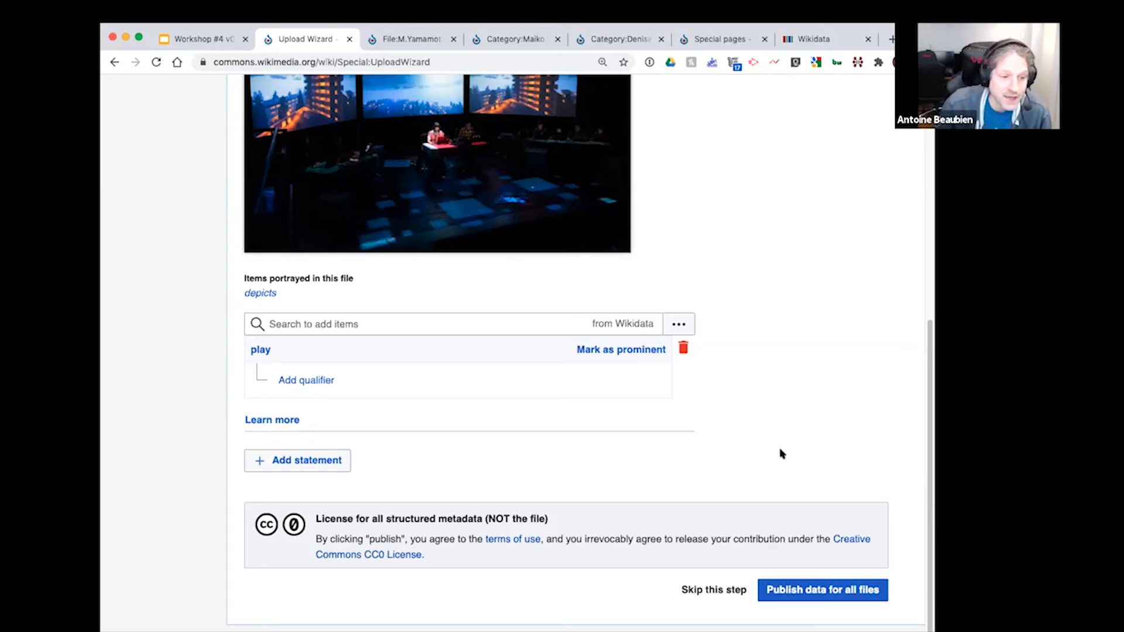
scroll(763, 354, up, 2)
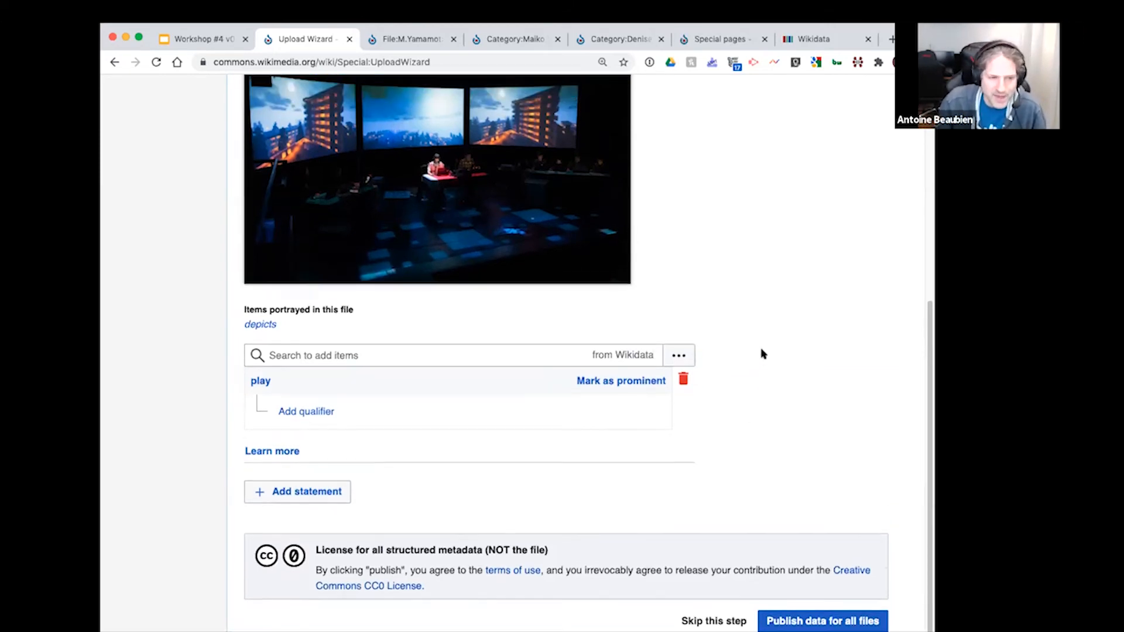
scroll(761, 357, down, 2)
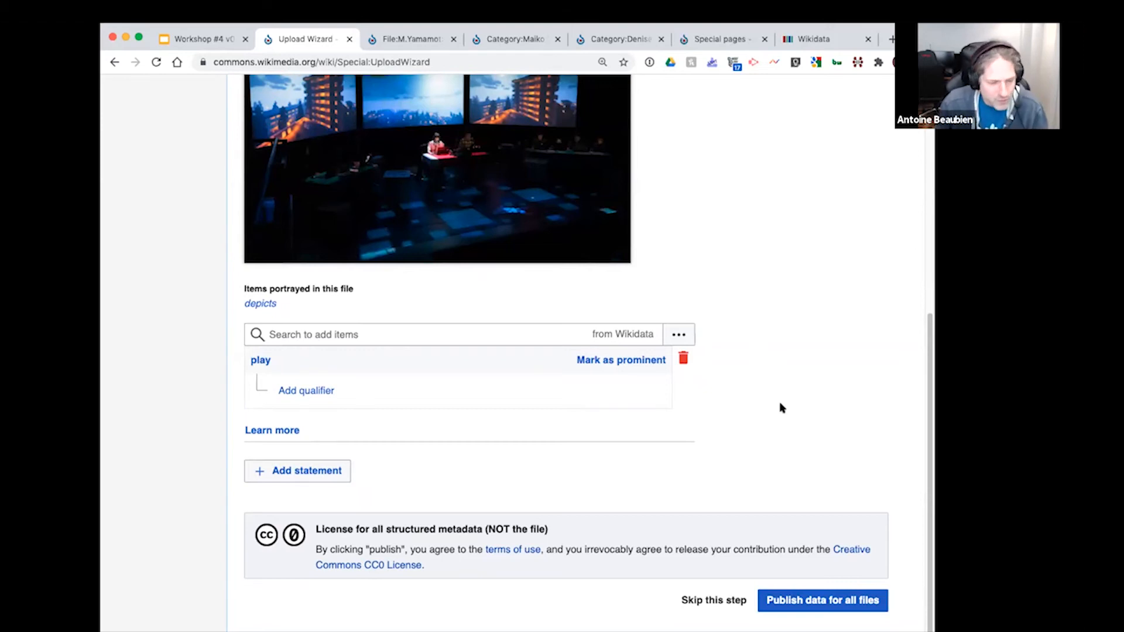
scroll(780, 403, down, 1)
scroll(780, 403, up, 8)
scroll(780, 403, down, 8)
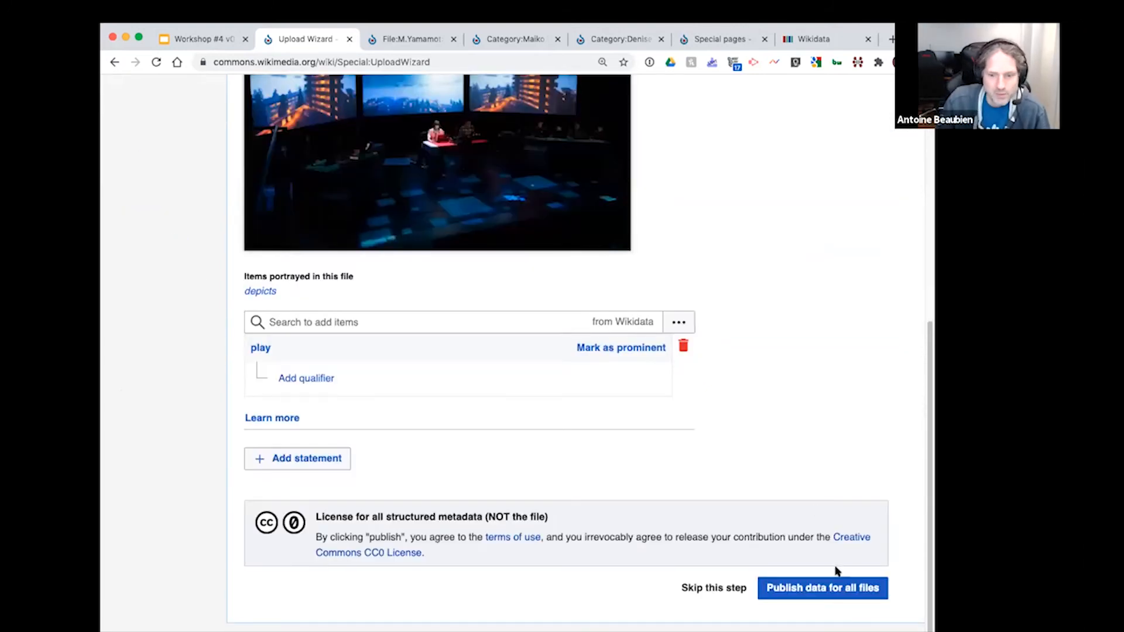
click(836, 589)
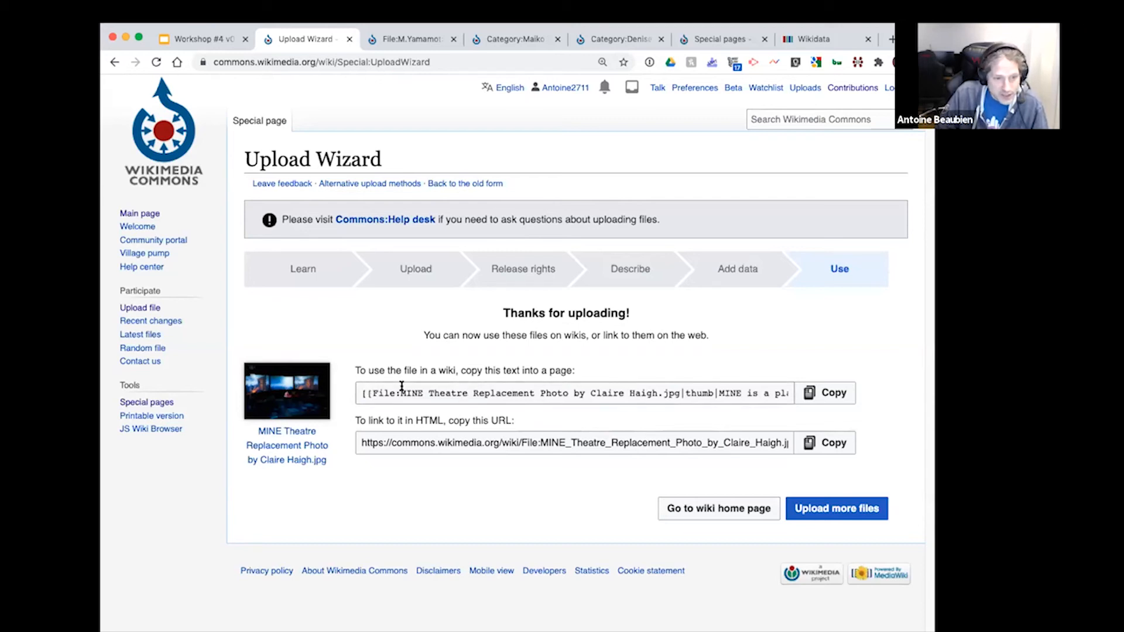
Step: Select the file reference within the wiki embed text and open the uploaded photo's file page in a new tab
click(371, 390)
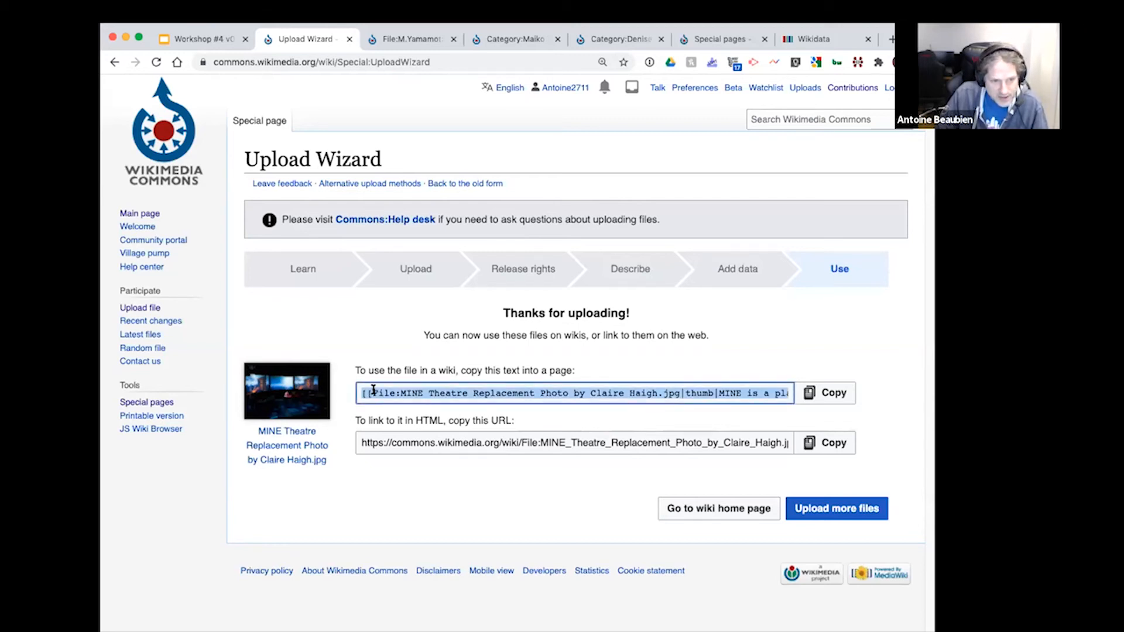
click(373, 390)
drag(385, 392, 678, 391)
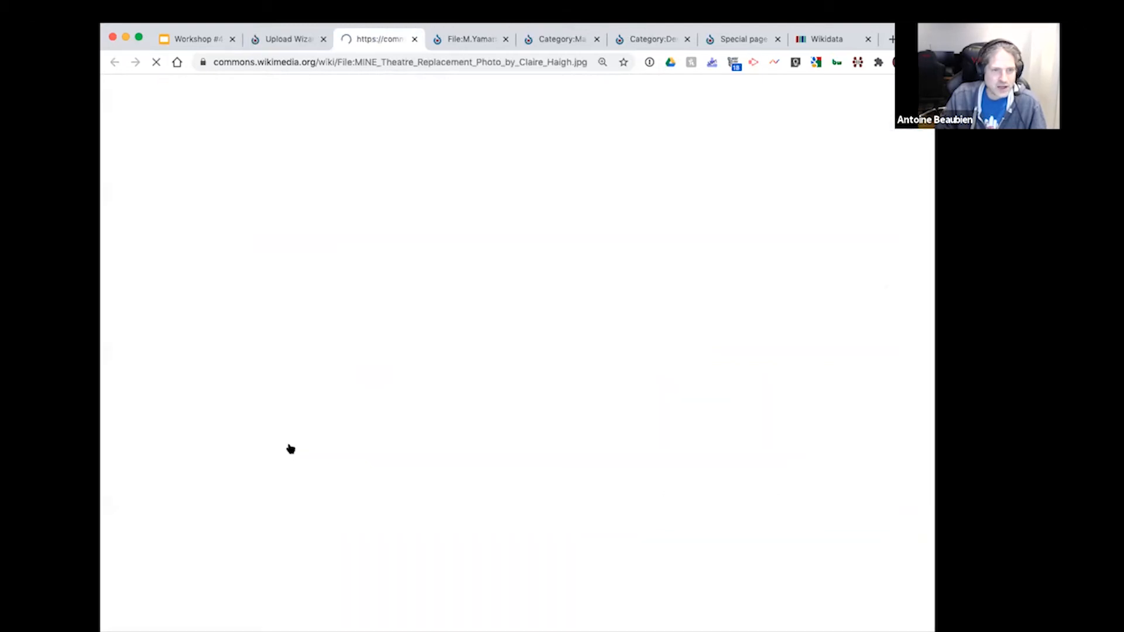
Step: Review the uploaded photo's file page, checking the image preview, the Summary details and the Licensing section
scroll(744, 326, down, 5)
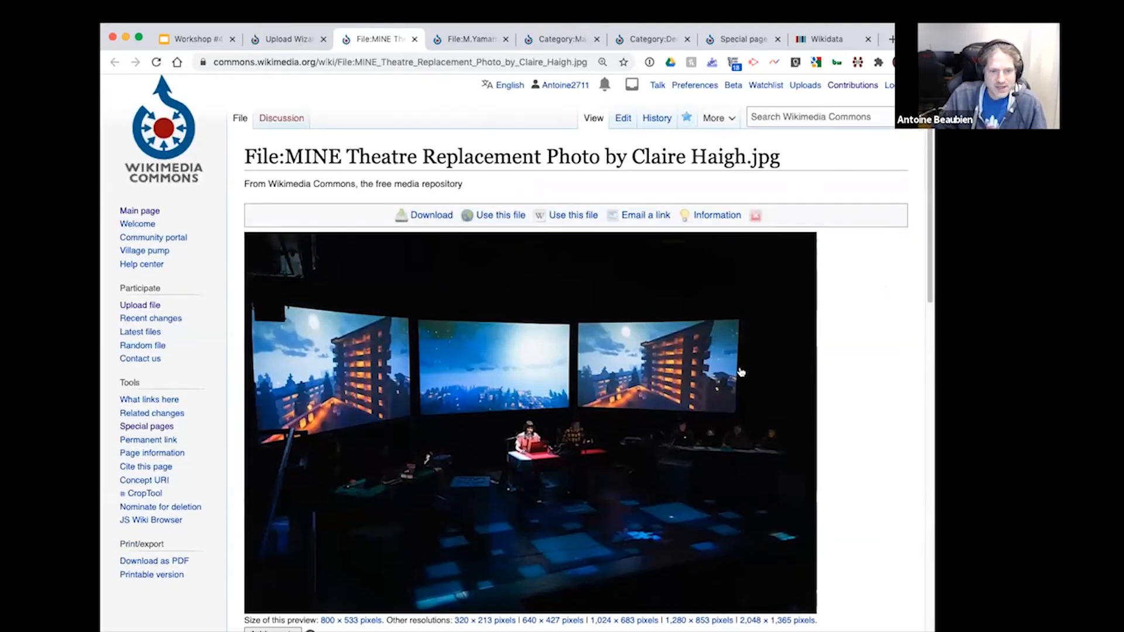
scroll(742, 372, down, 4)
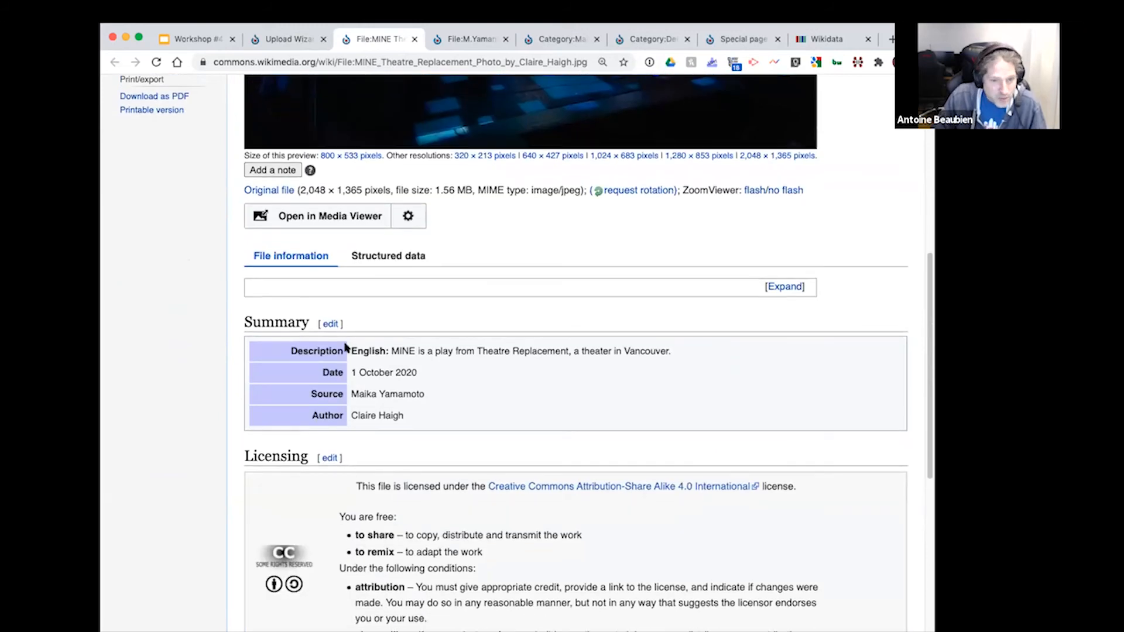
scroll(543, 424, down, 1)
scroll(542, 424, down, 3)
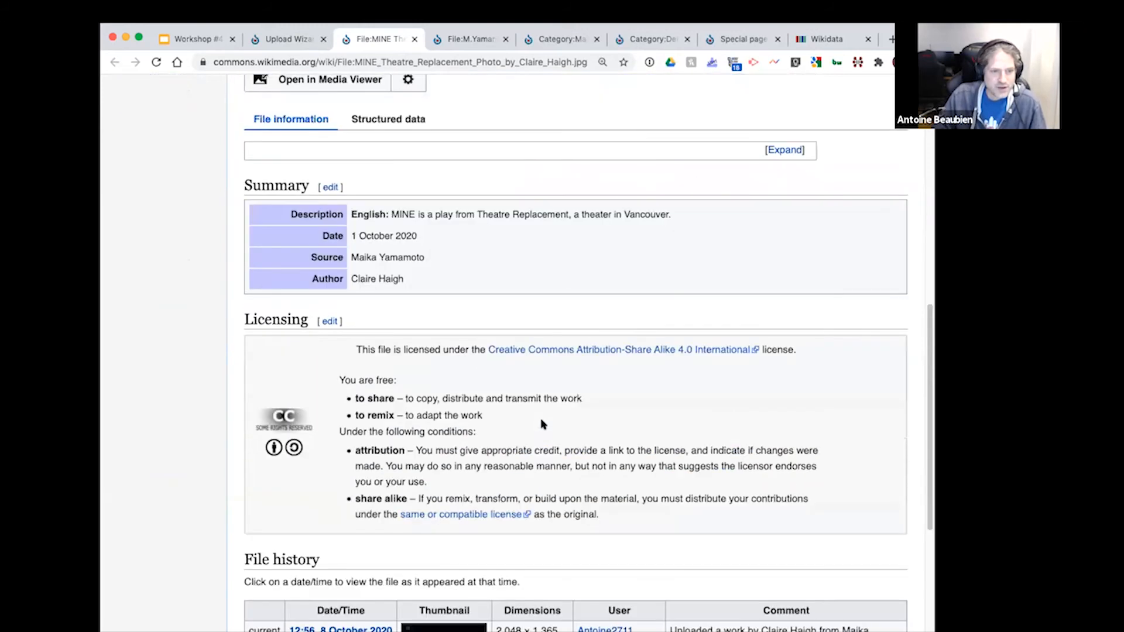
scroll(410, 328, up, 1)
drag(371, 247, 679, 249)
click(670, 305)
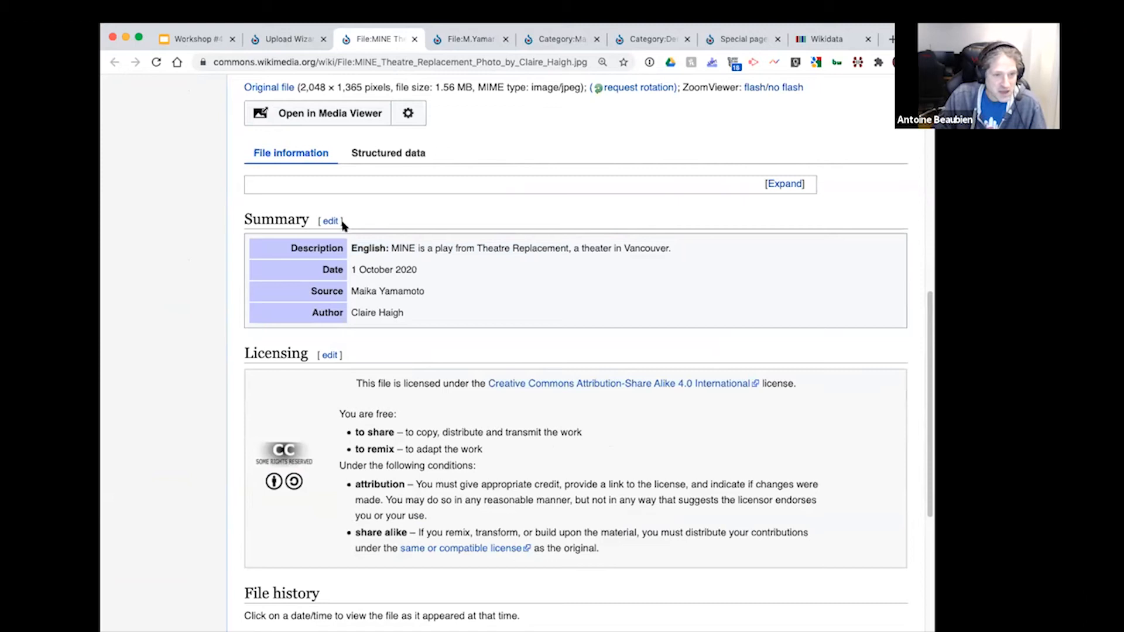
scroll(583, 258, up, 5)
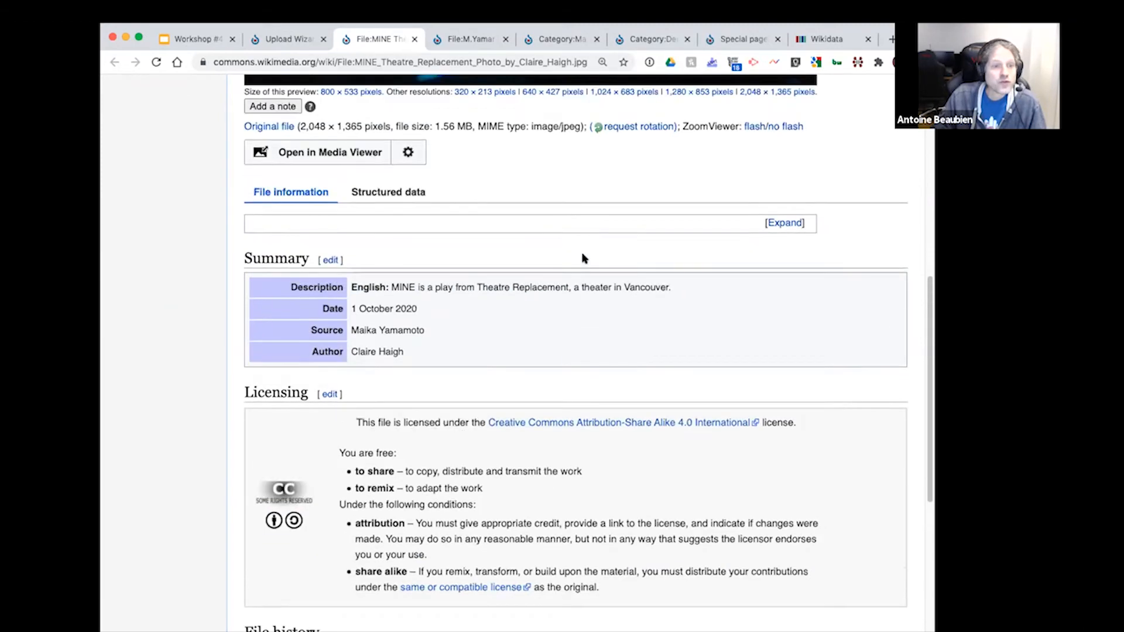
scroll(592, 378, up, 4)
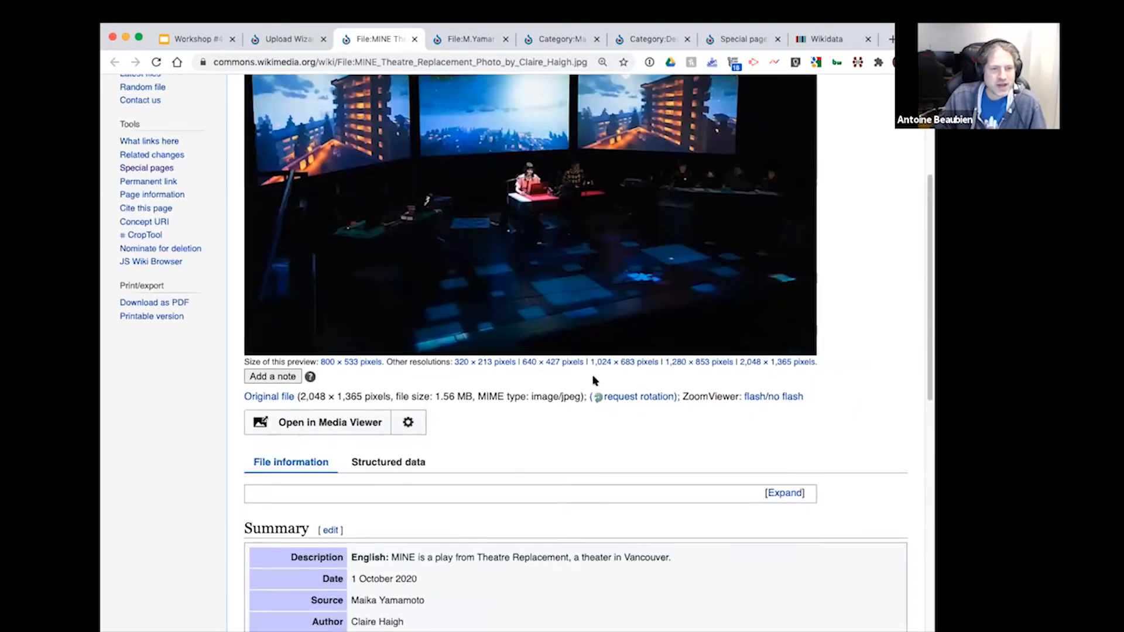
Step: Examine the File history section of the photo's page for the upload date, dimensions, uploader and comment
scroll(593, 379, down, 3)
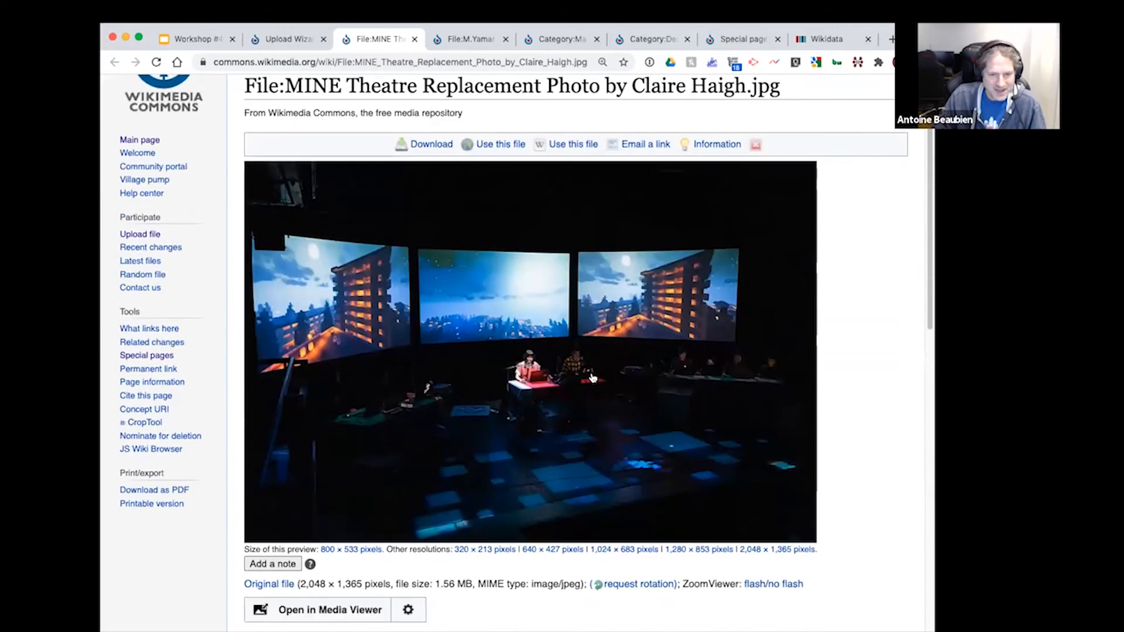
scroll(593, 379, down, 7)
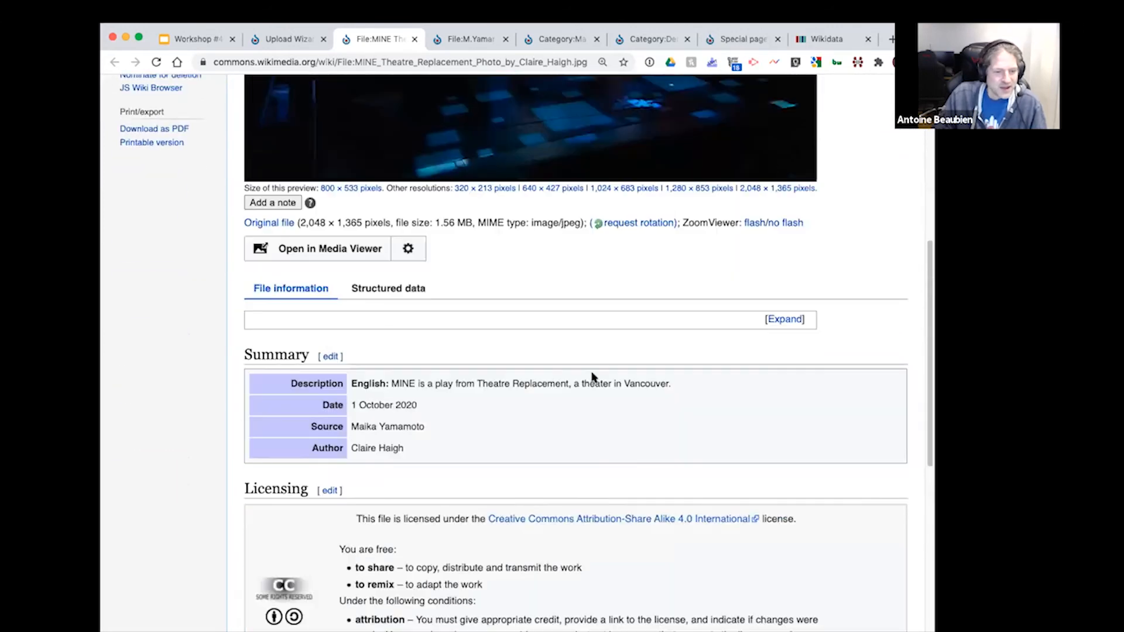
scroll(594, 376, down, 3)
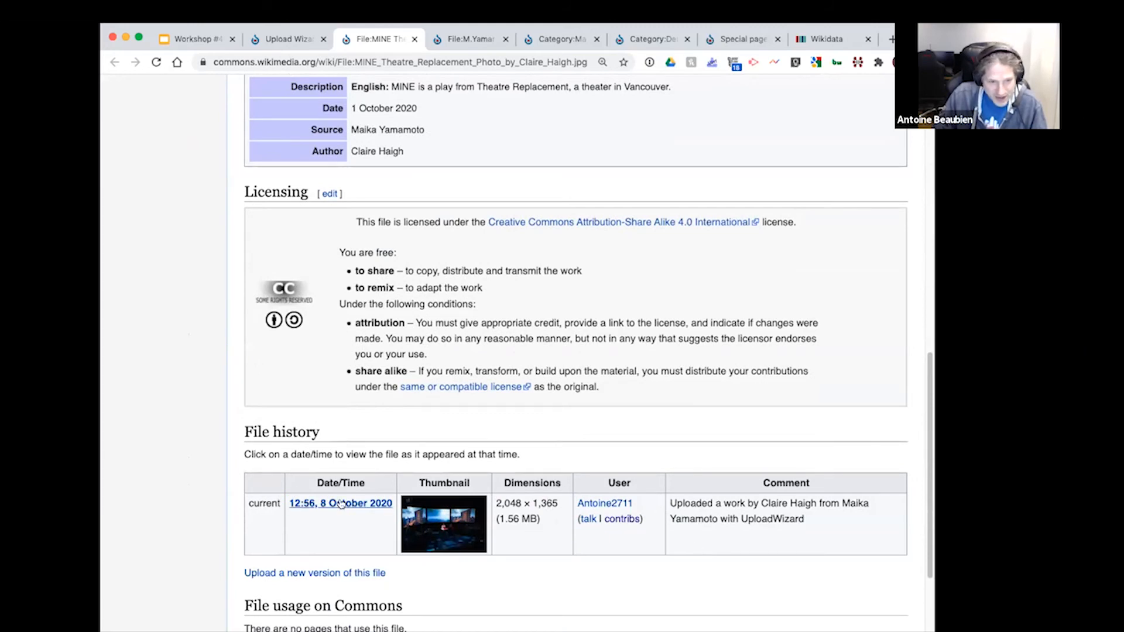
scroll(687, 547, down, 1)
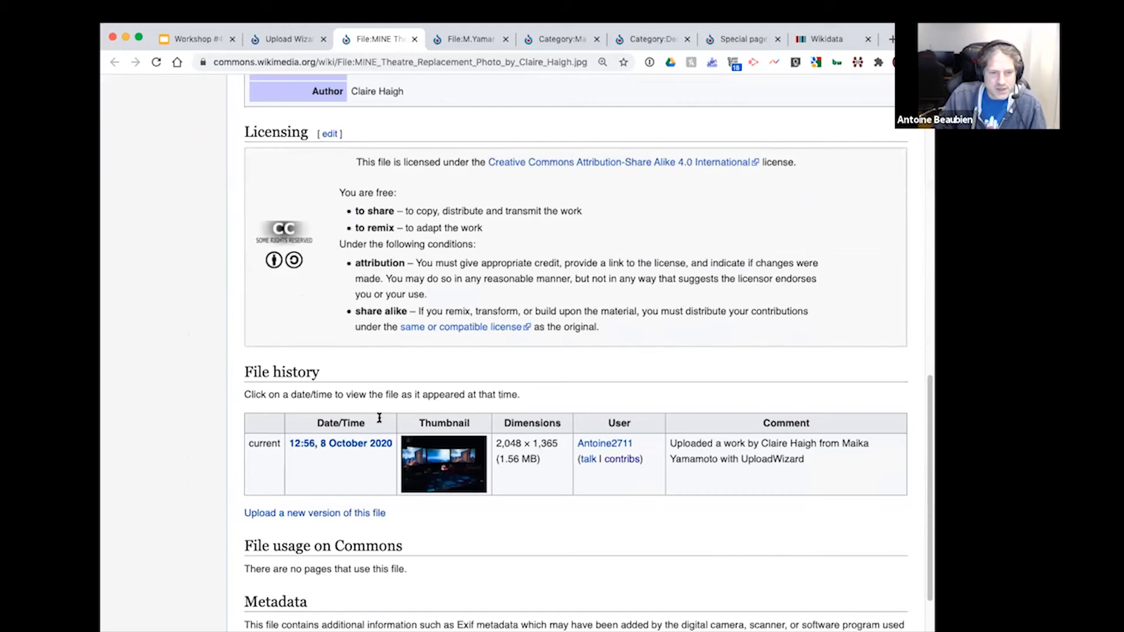
scroll(489, 528, down, 1)
scroll(489, 528, down, 1)
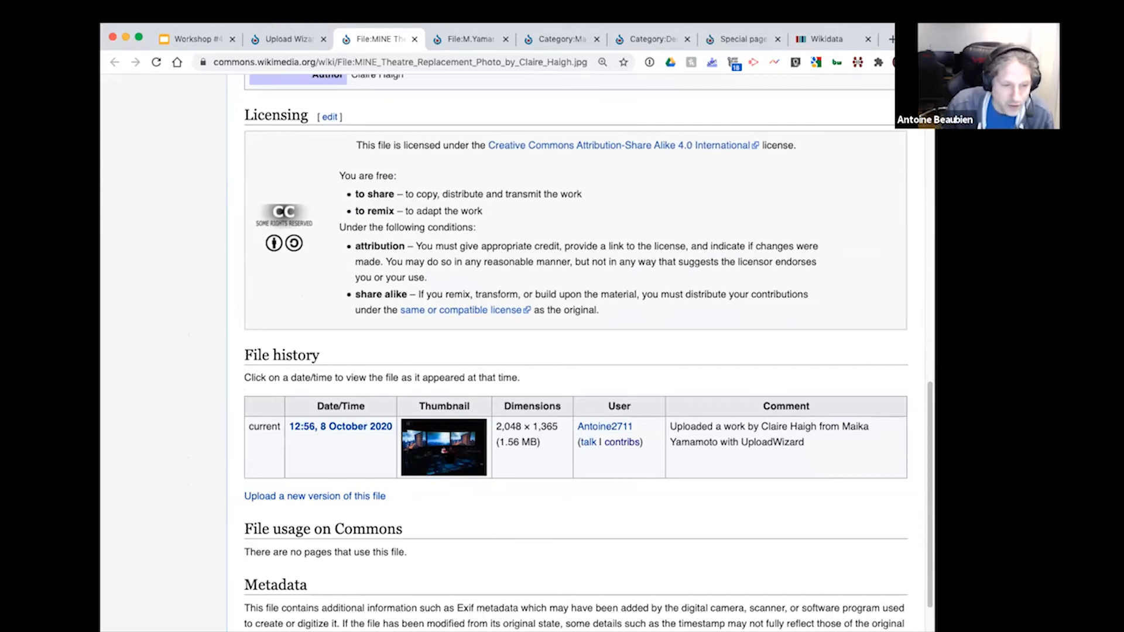
Step: Open the form for uploading a new version of this file and look over its guidelines and source file options
click(322, 499)
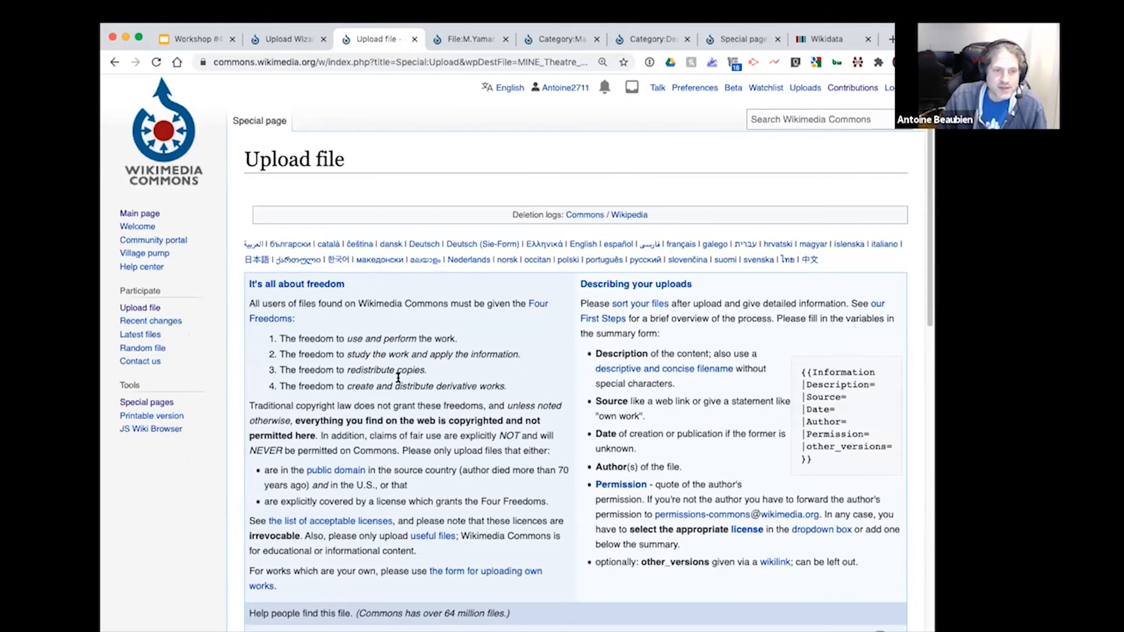
scroll(392, 378, down, 2)
scroll(391, 378, down, 10)
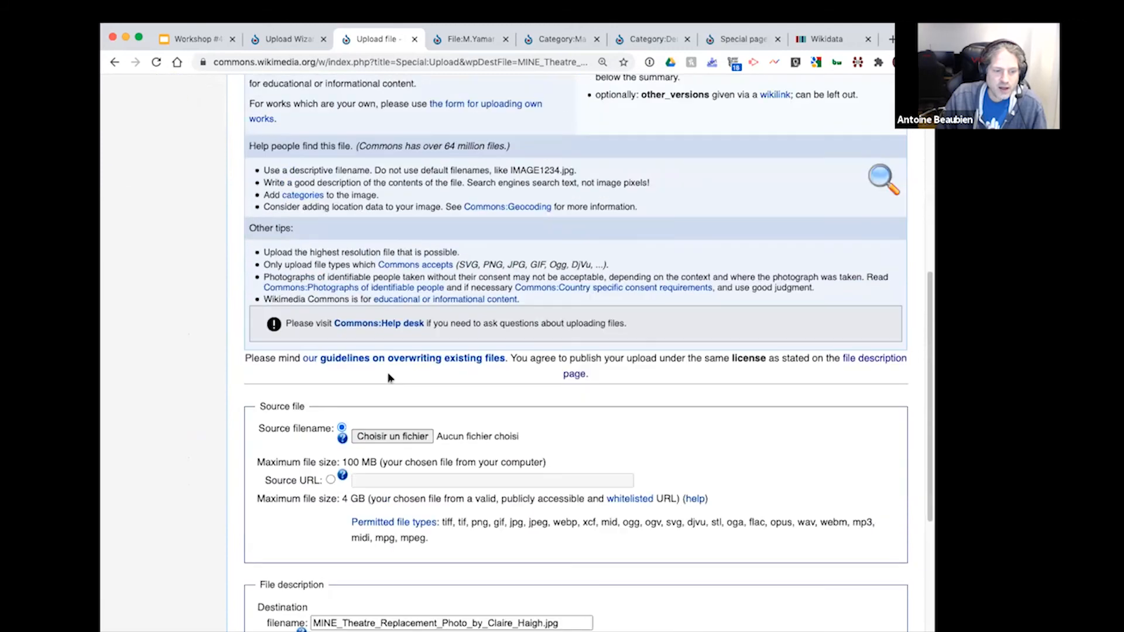
Step: Open the source file picker on the new-version upload form, cancel it without choosing a file, and return to the photo's file page
scroll(390, 378, down, 1)
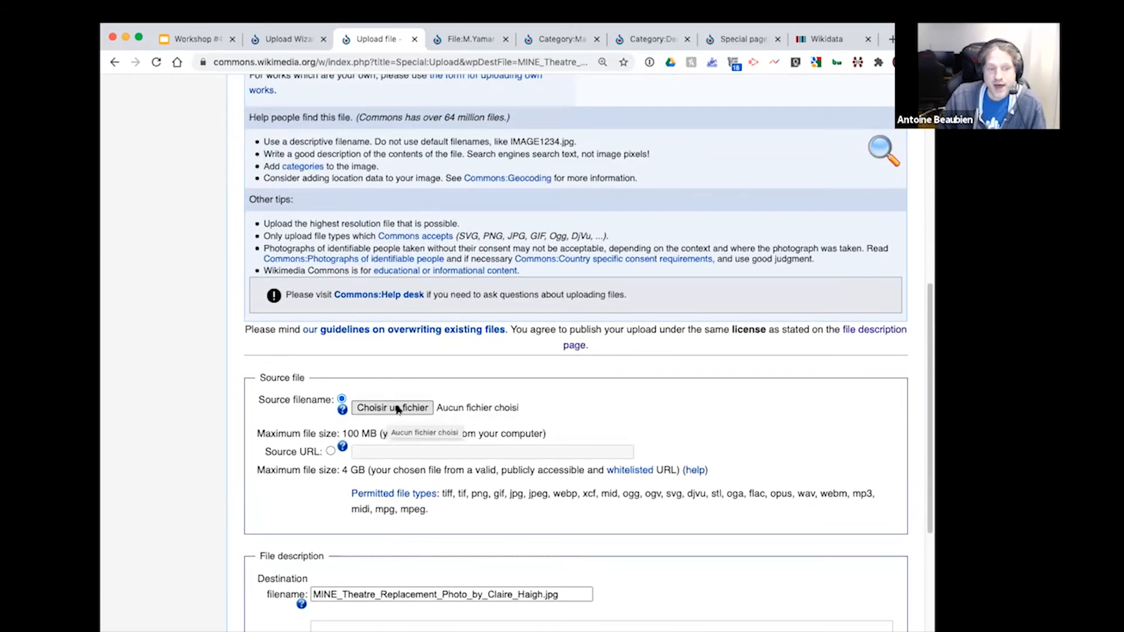
click(380, 408)
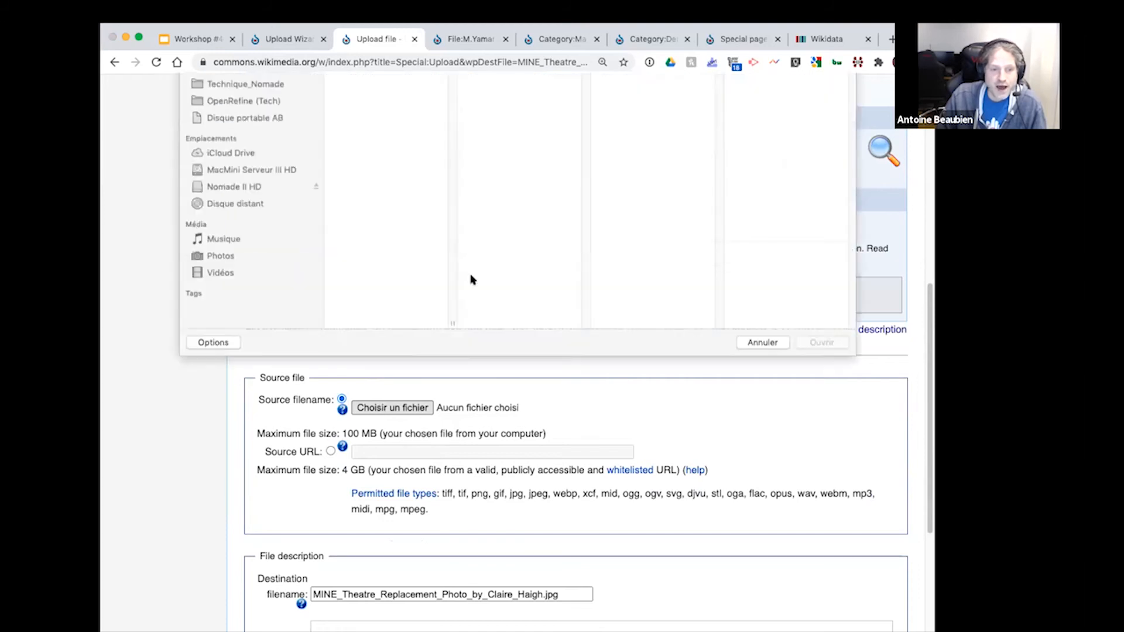
click(764, 534)
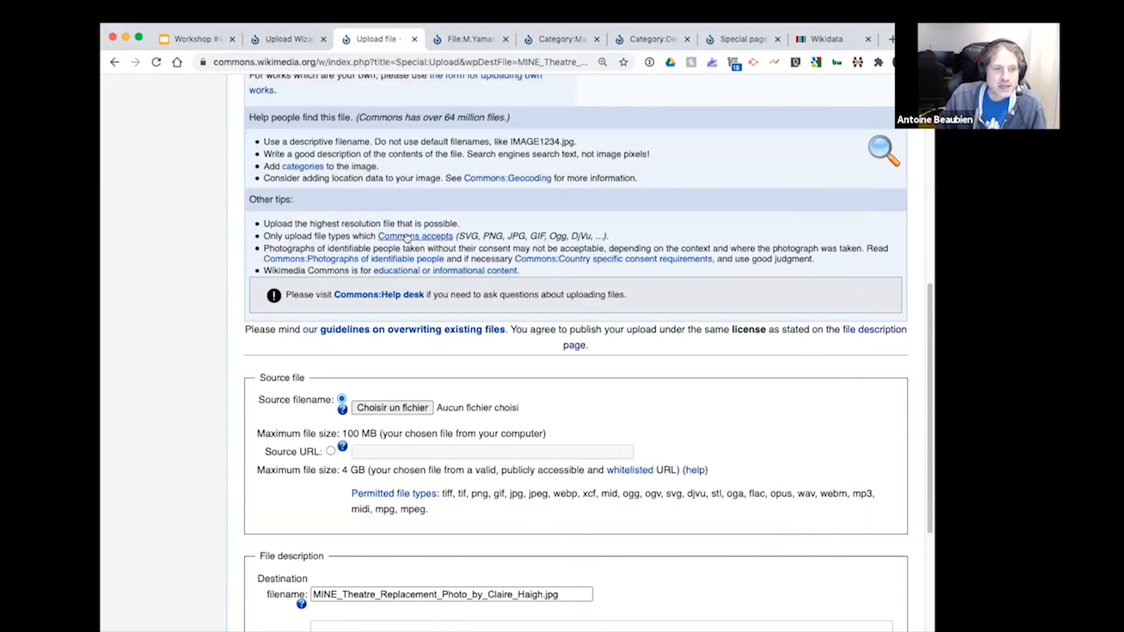
click(116, 63)
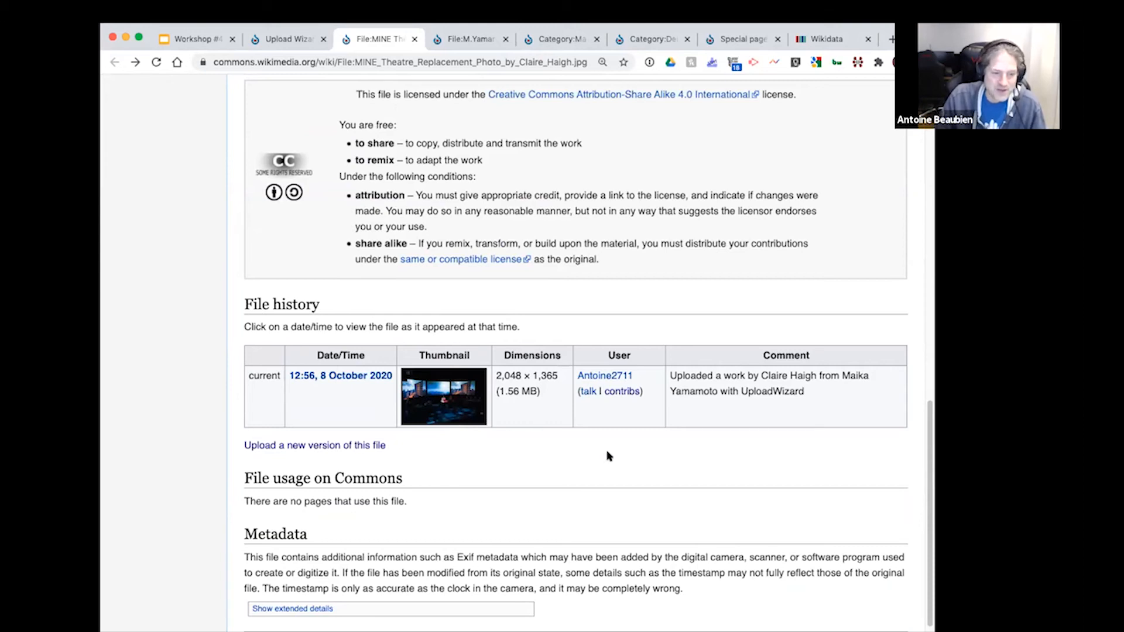
Step: Show the extended details in the Metadata section and examine the Exif information and the date the metadata was last modified
scroll(606, 454, down, 2)
scroll(695, 439, down, 1)
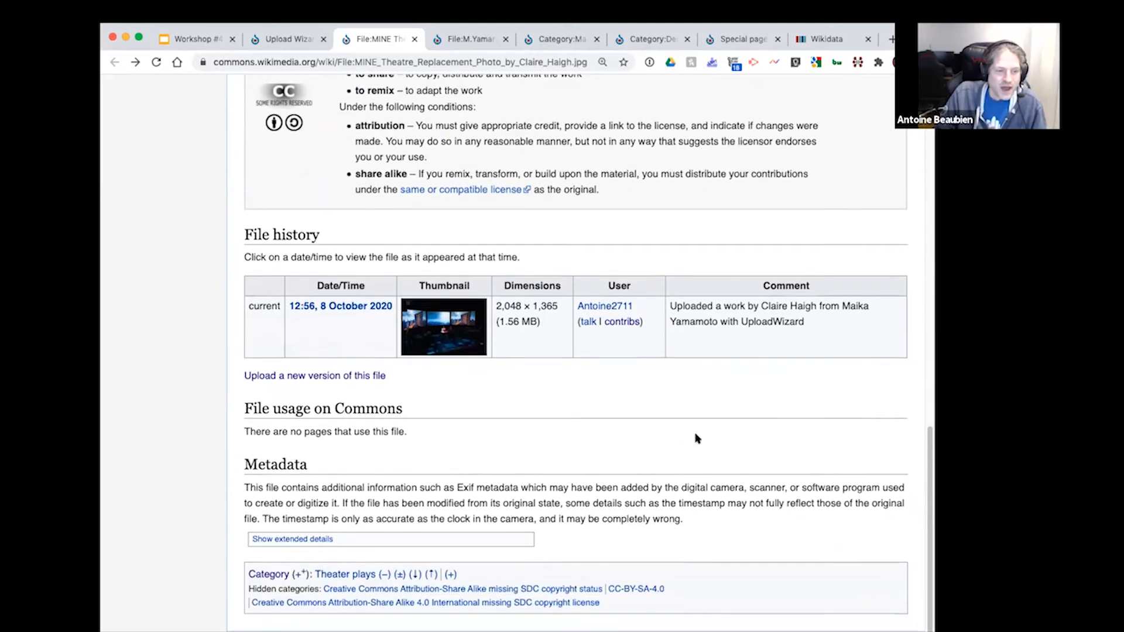
double_click(463, 474)
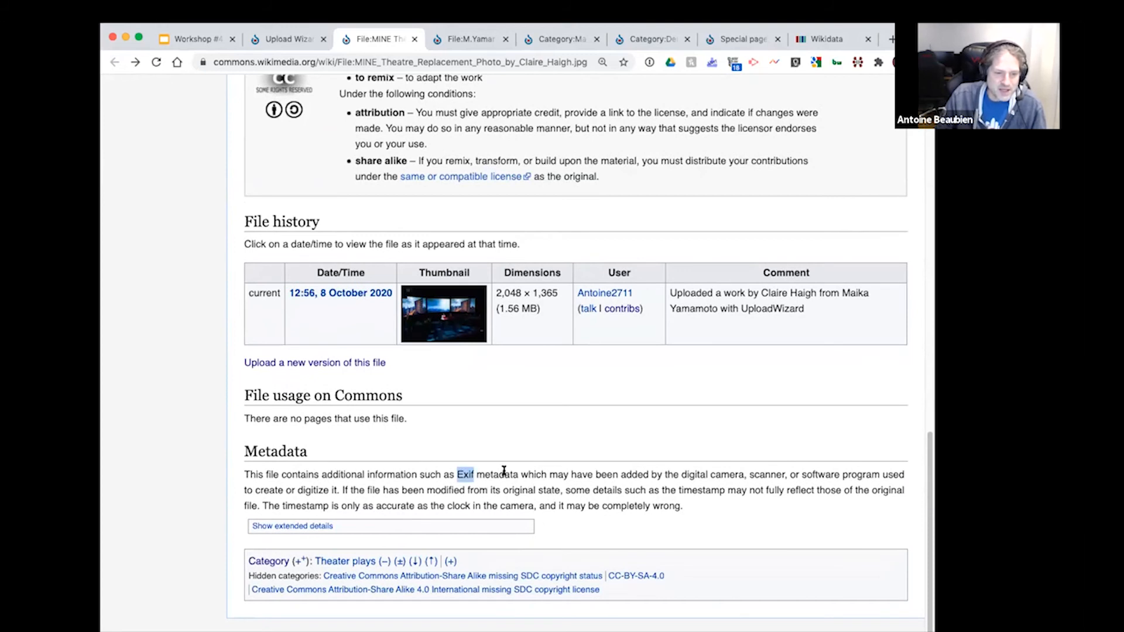
click(304, 526)
double_click(492, 377)
drag(477, 381, 452, 380)
click(460, 375)
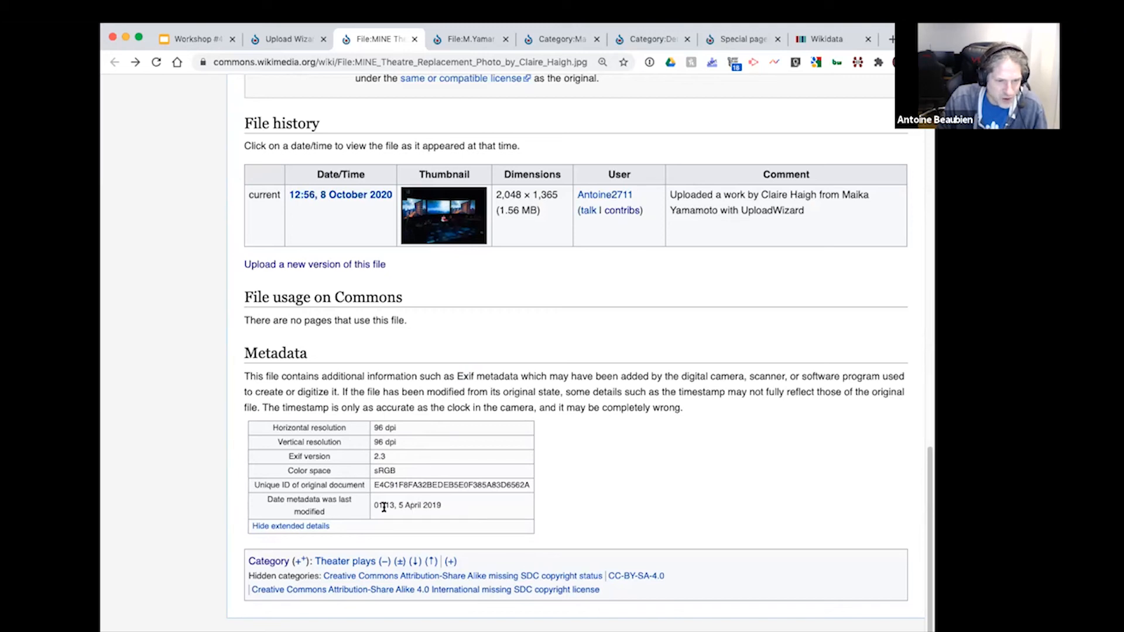
double_click(433, 503)
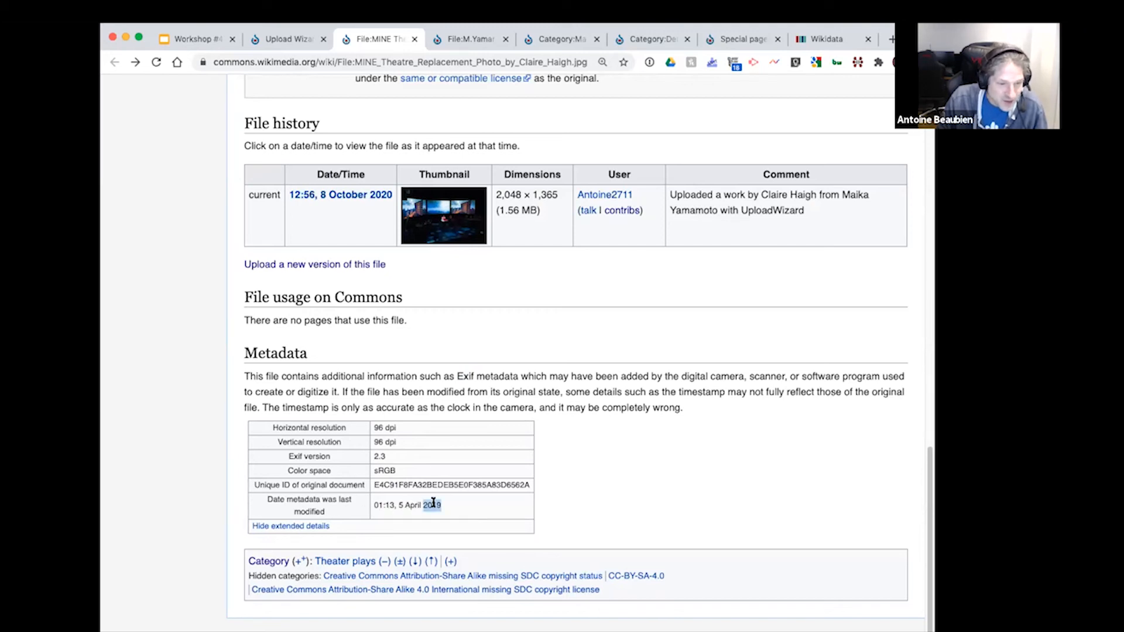
drag(433, 504, 398, 505)
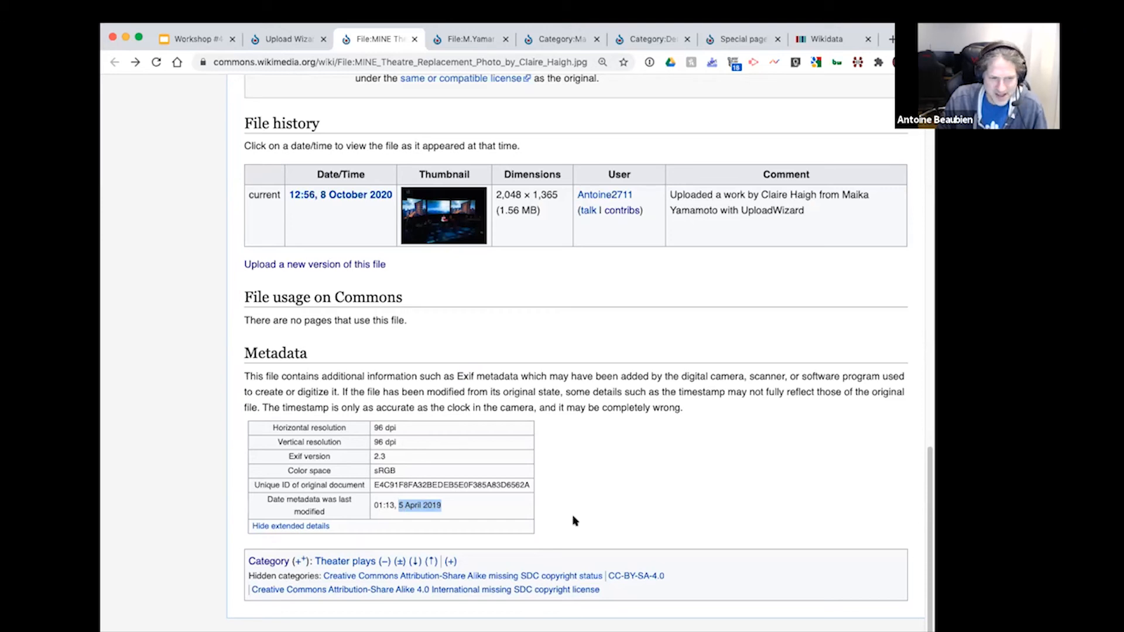
Step: Edit the photo's Summary section and set the date field in its wikitext to 2019-04-05
scroll(576, 494, up, 15)
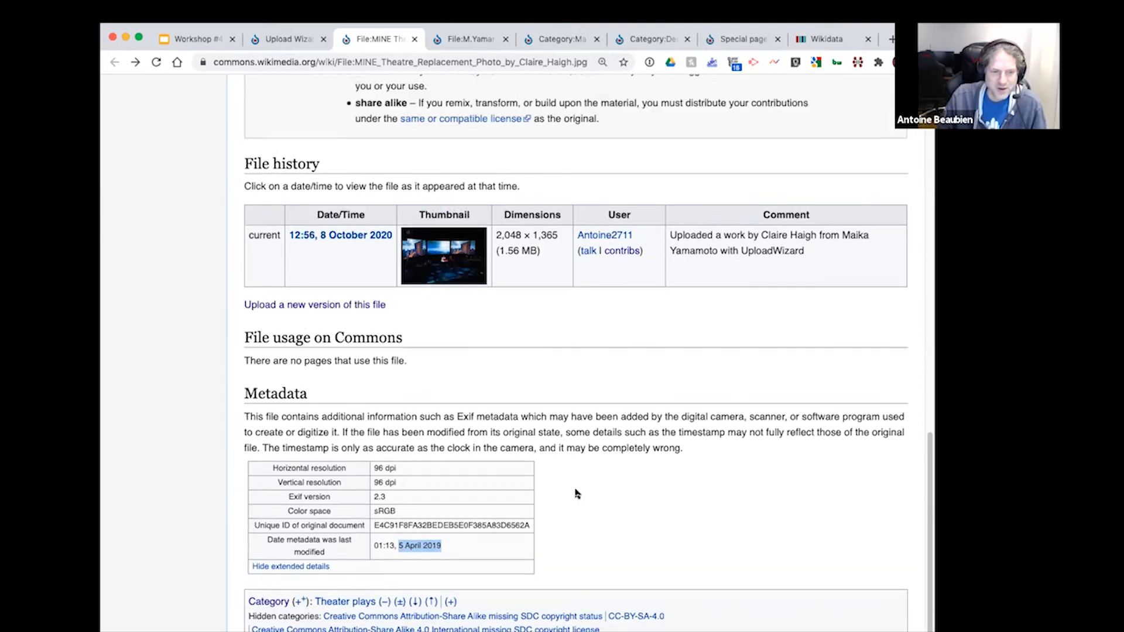
scroll(551, 509, down, 4)
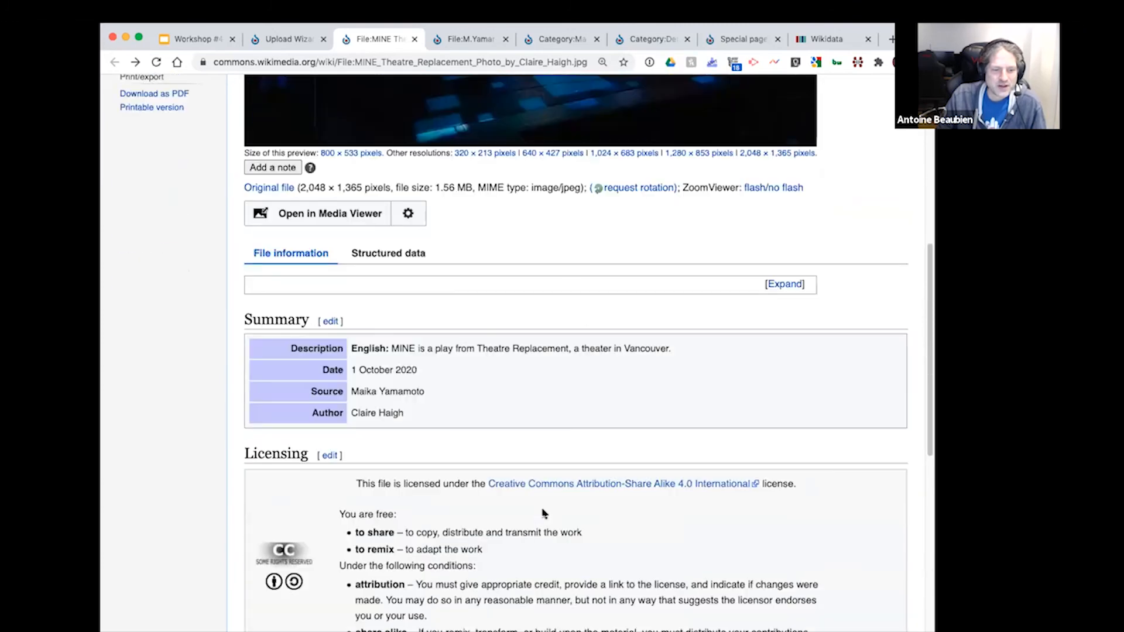
scroll(566, 521, down, 4)
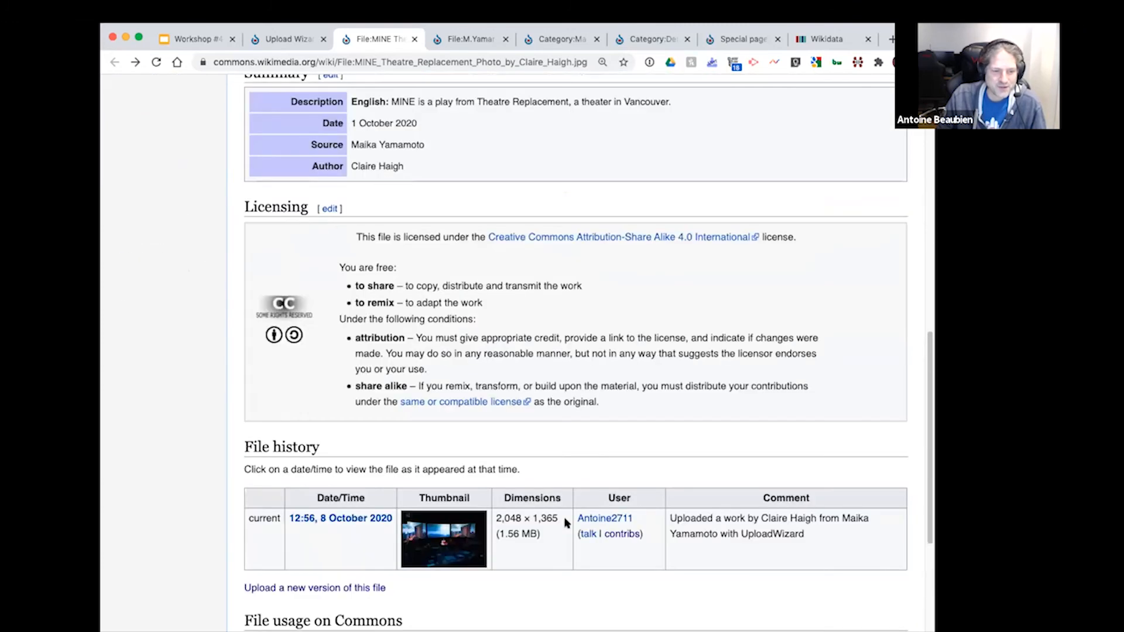
scroll(565, 523, down, 4)
scroll(565, 520, up, 12)
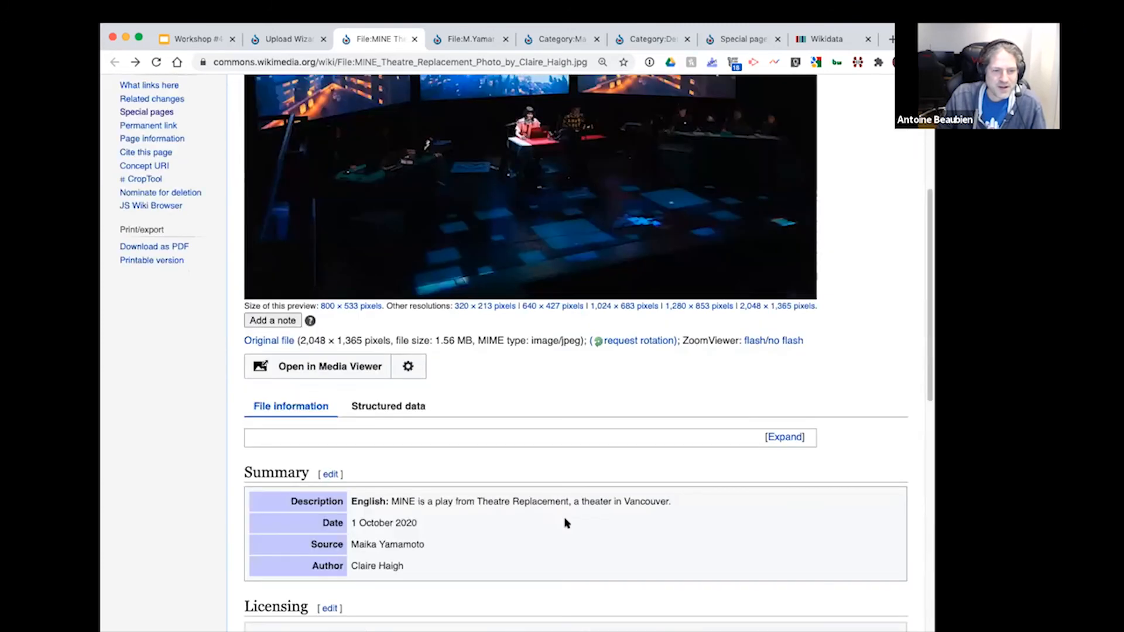
click(328, 475)
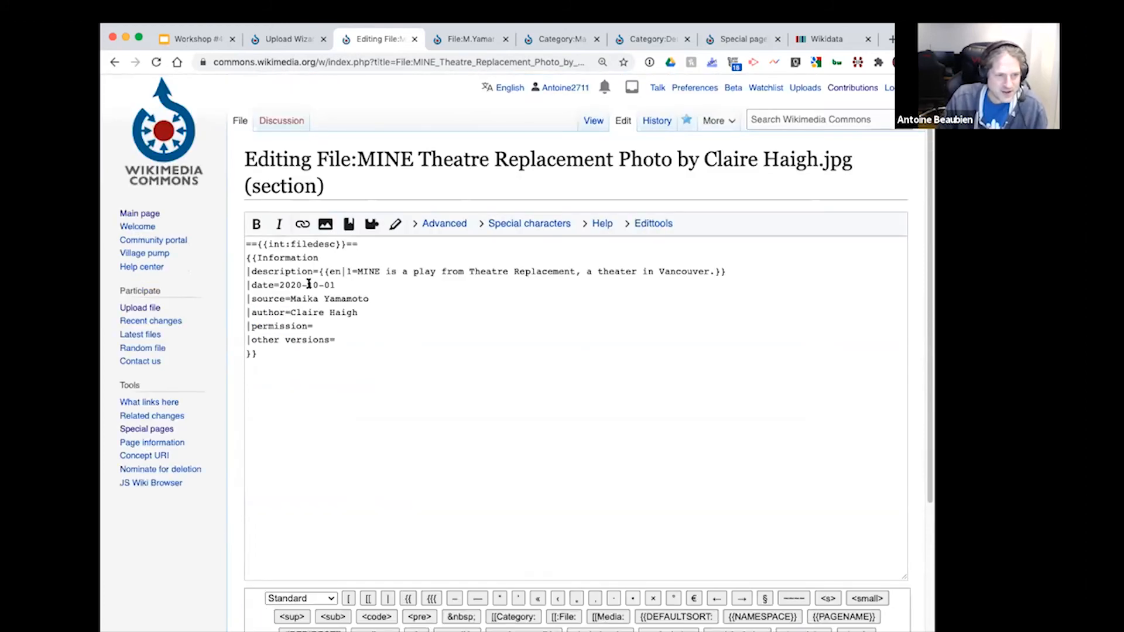
click(293, 285)
text(19)
double_click(315, 285)
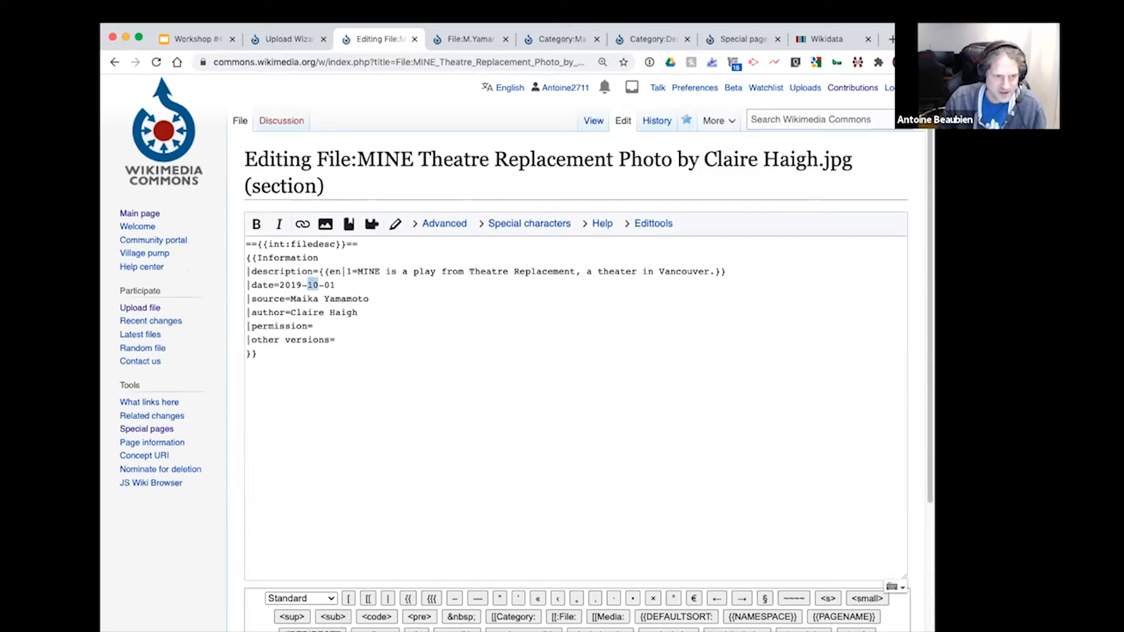
text(04)
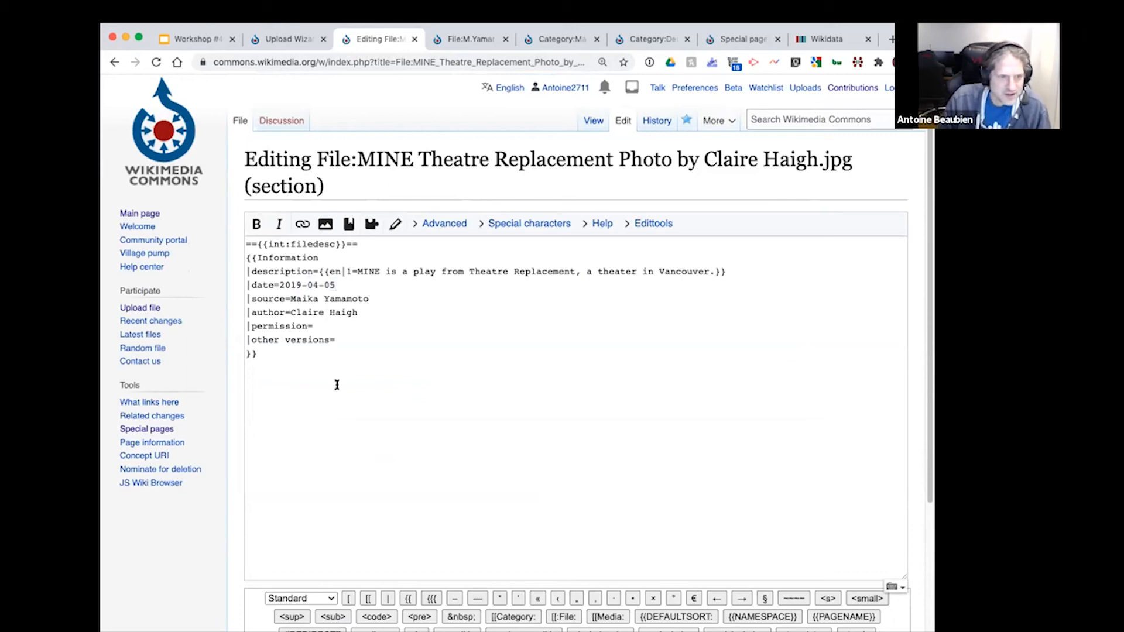
Step: Publish the Summary date change, keeping the default edit summary and the page on the watchlist
scroll(325, 469, down, 3)
scroll(328, 476, down, 2)
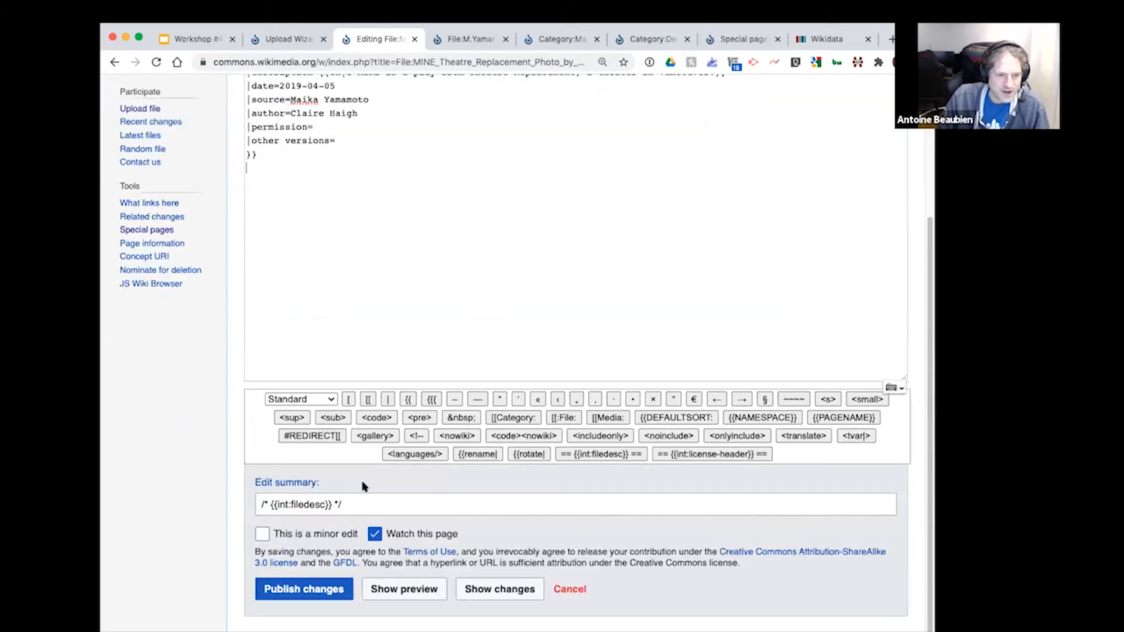
click(320, 589)
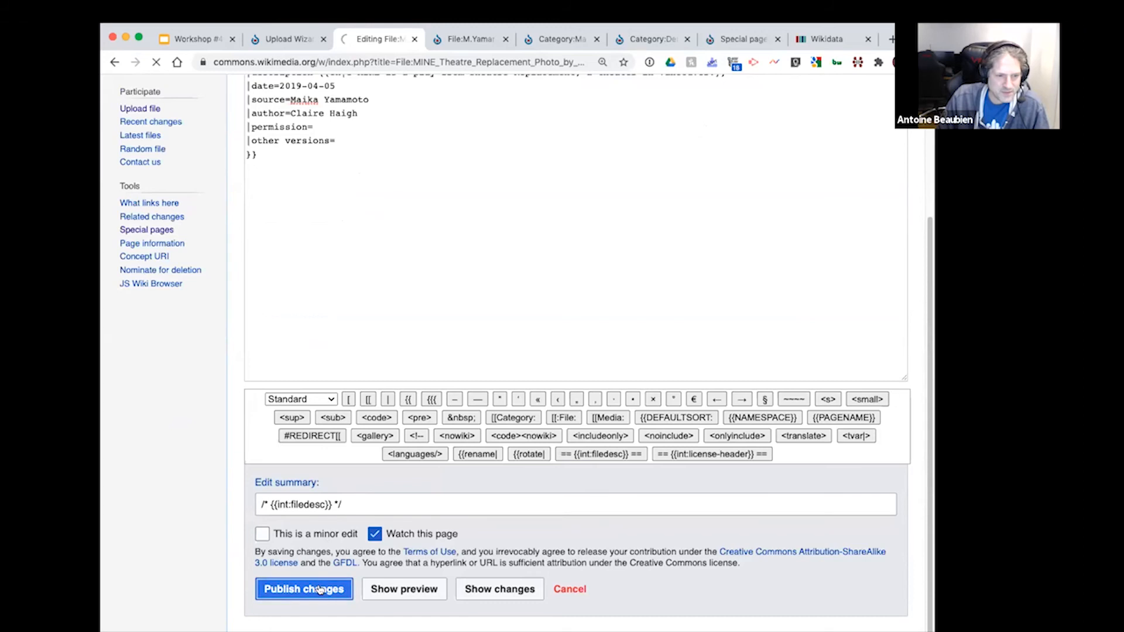
Step: Check the updated Summary date against the last-modified date in the extended metadata, and return to the image preview
scroll(431, 463, down, 3)
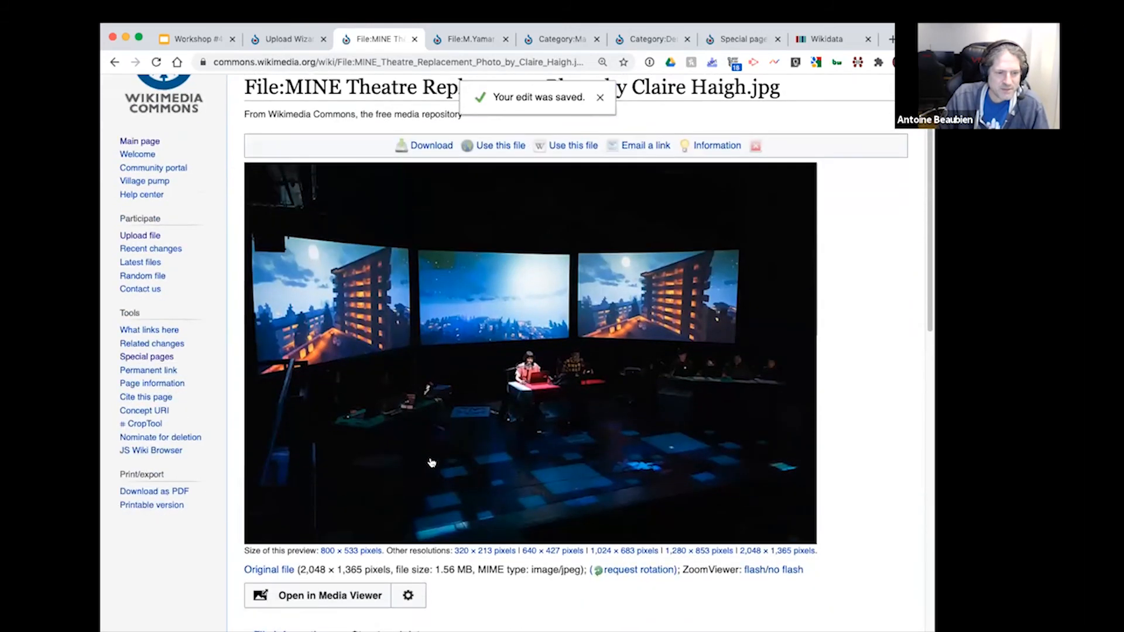
scroll(431, 463, down, 9)
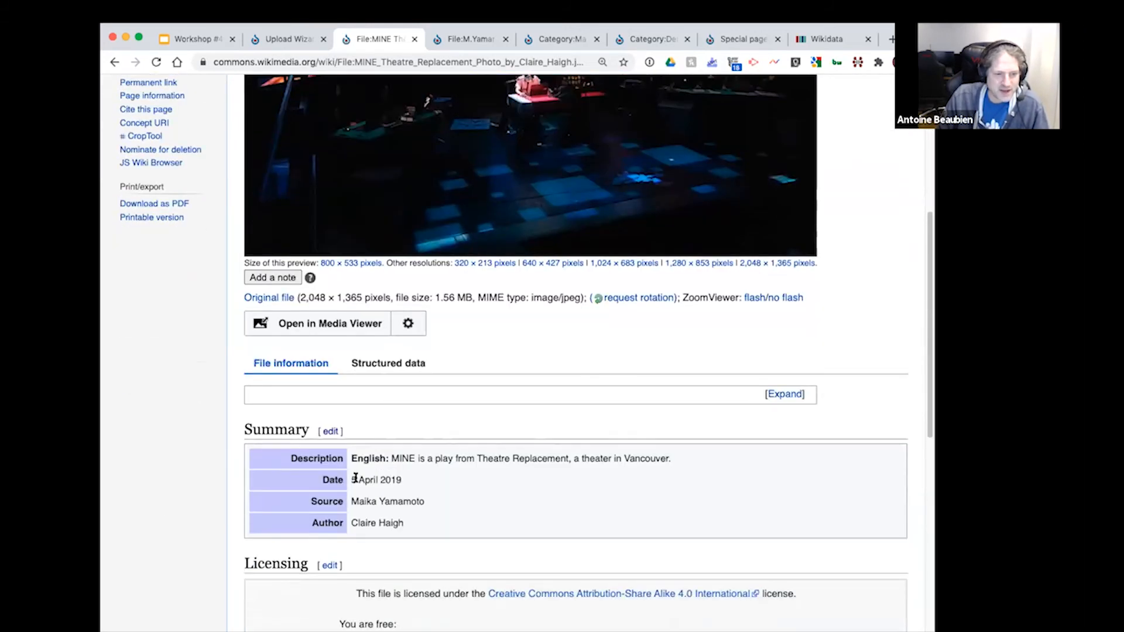
scroll(470, 489, down, 15)
click(320, 467)
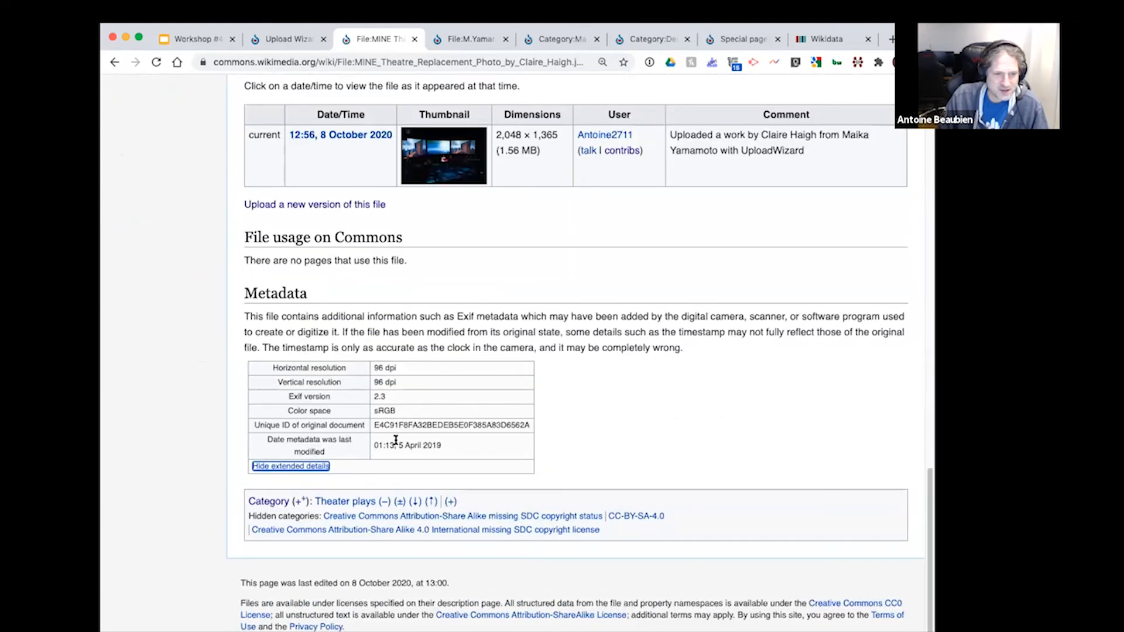
drag(443, 445, 372, 445)
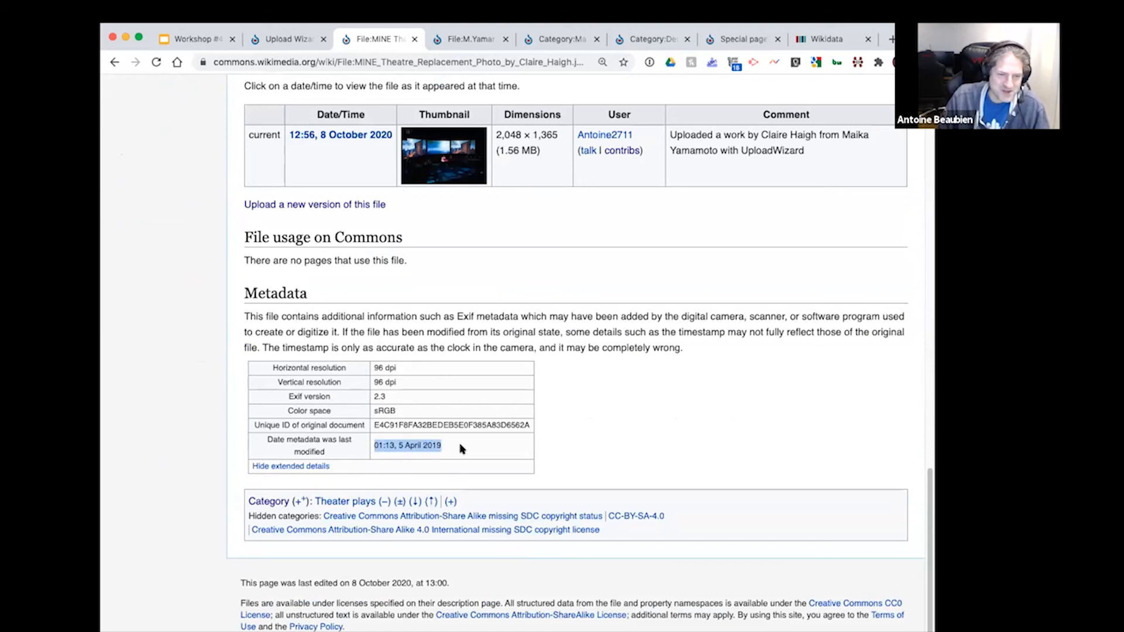
click(567, 455)
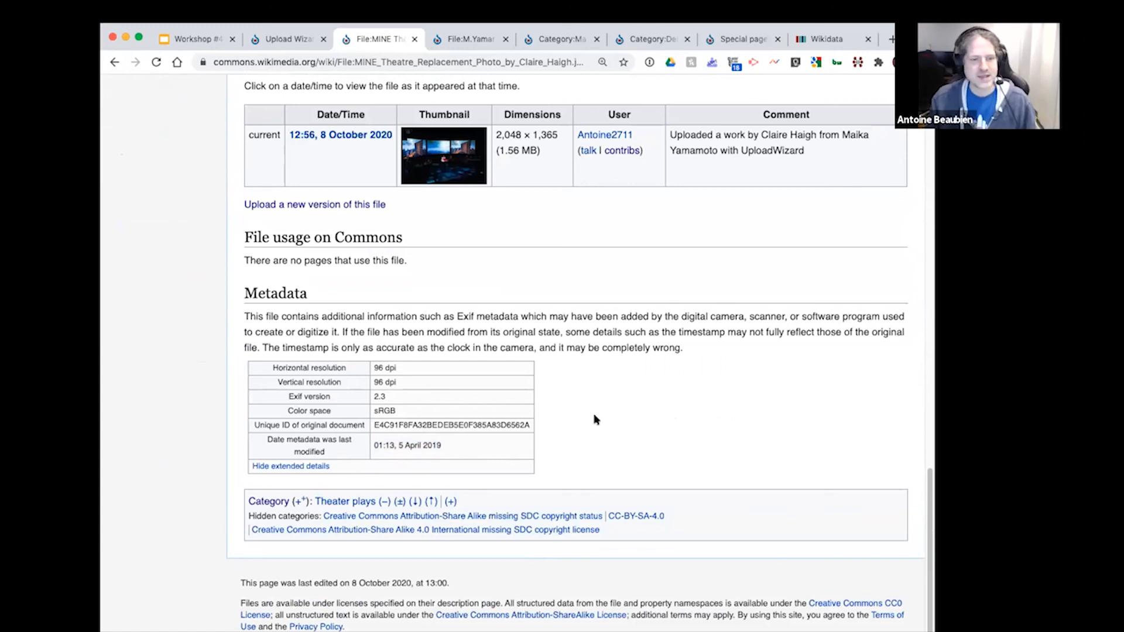
scroll(594, 418, up, 9)
scroll(594, 419, up, 10)
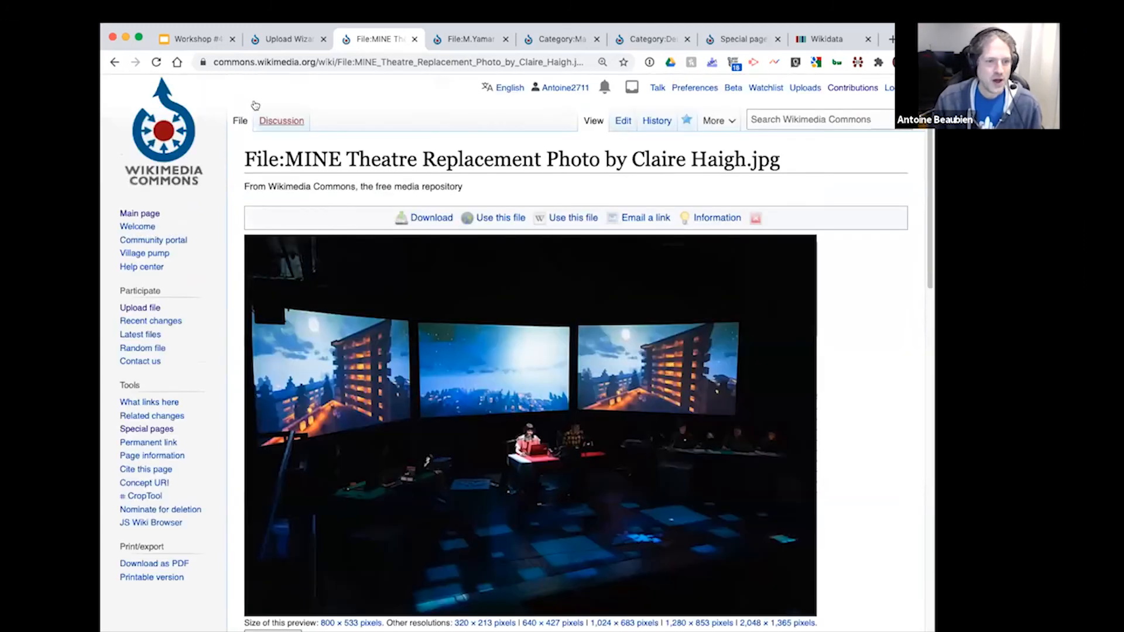
Step: Switch to the Google Slides workshop presentation, review the file upload slides, revisit the Upload Wizard page, and advance to the "End of part 3" slide
click(201, 41)
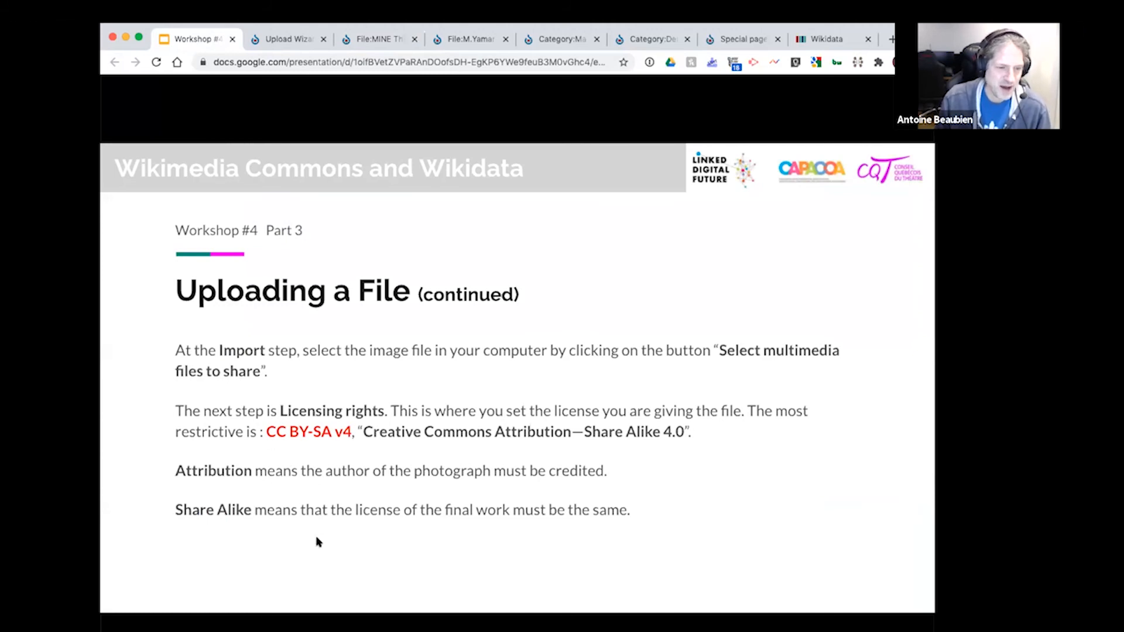
key(Right)
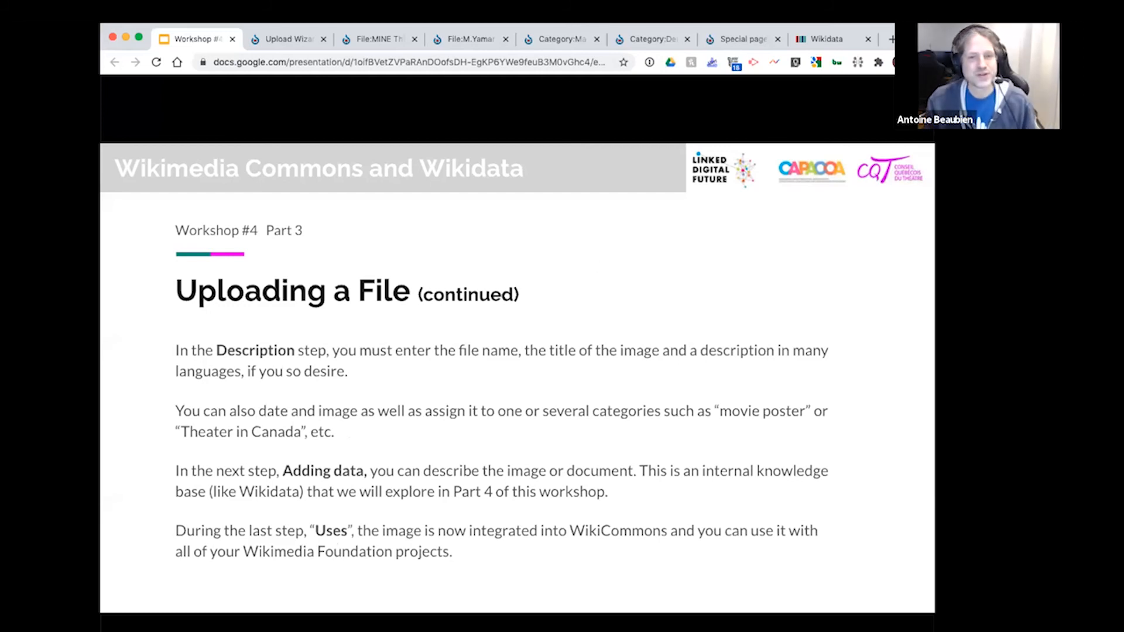
click(298, 40)
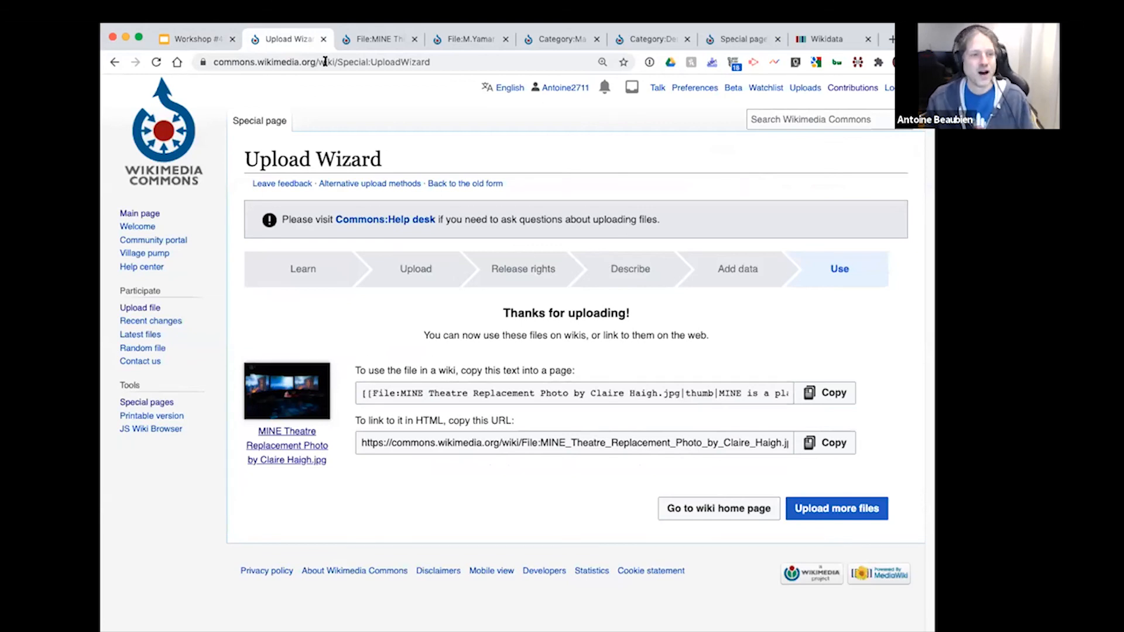
click(191, 40)
key(Right)
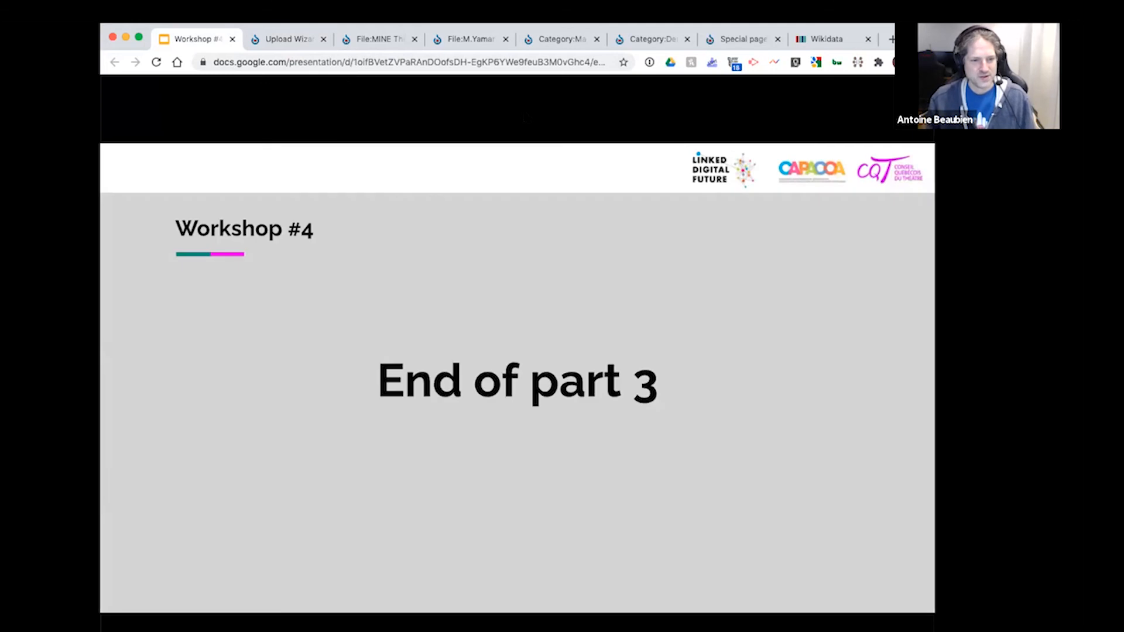